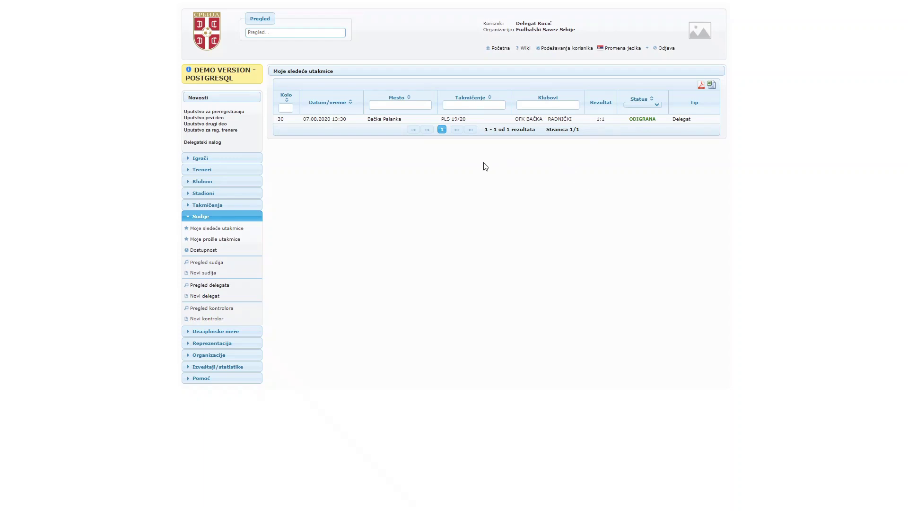
- On the referee availability page (Dostupnost), add a new unavailability period with the start date 16.09.2020
click(204, 251)
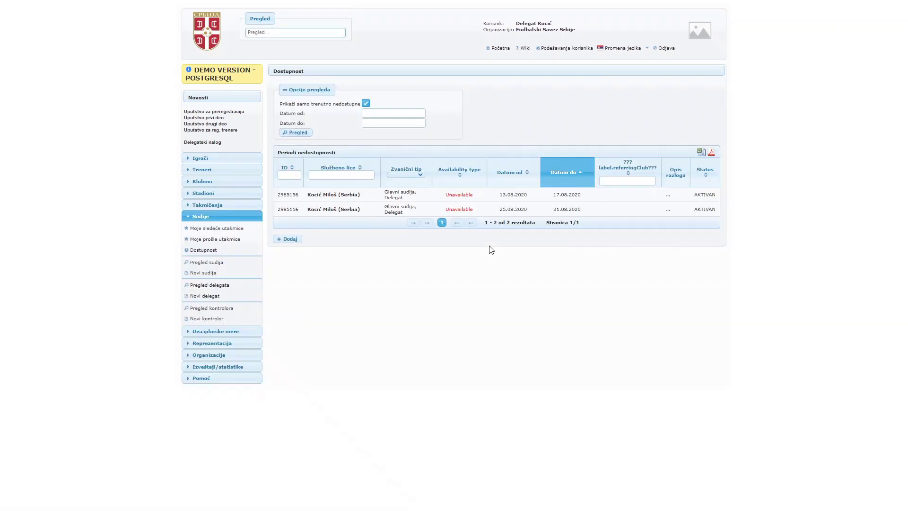
click(293, 240)
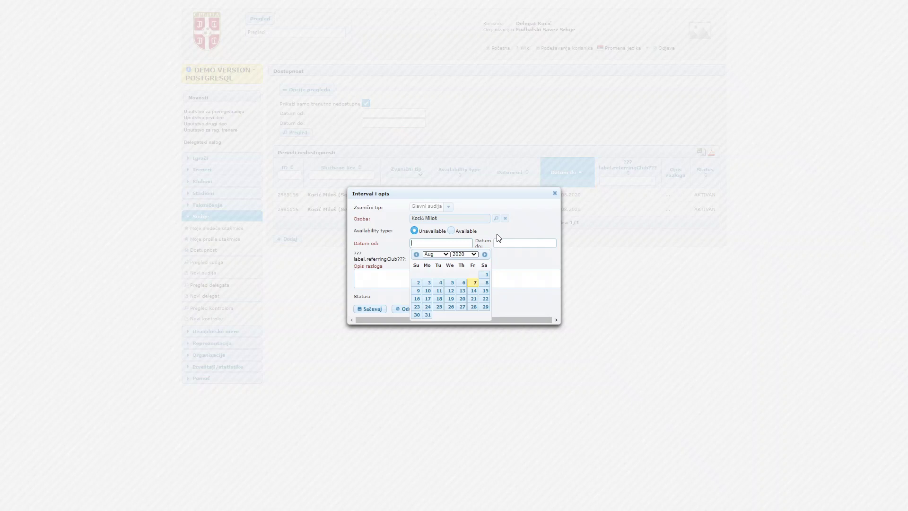
click(447, 255)
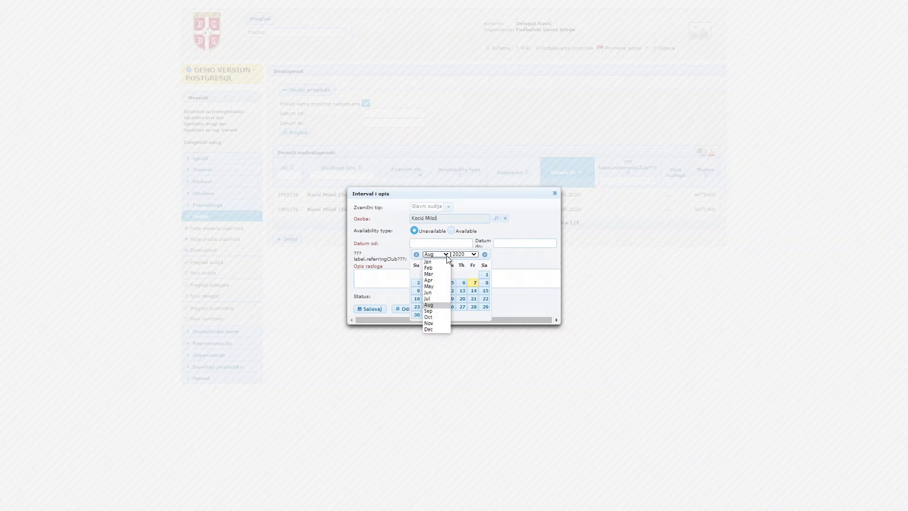
click(436, 311)
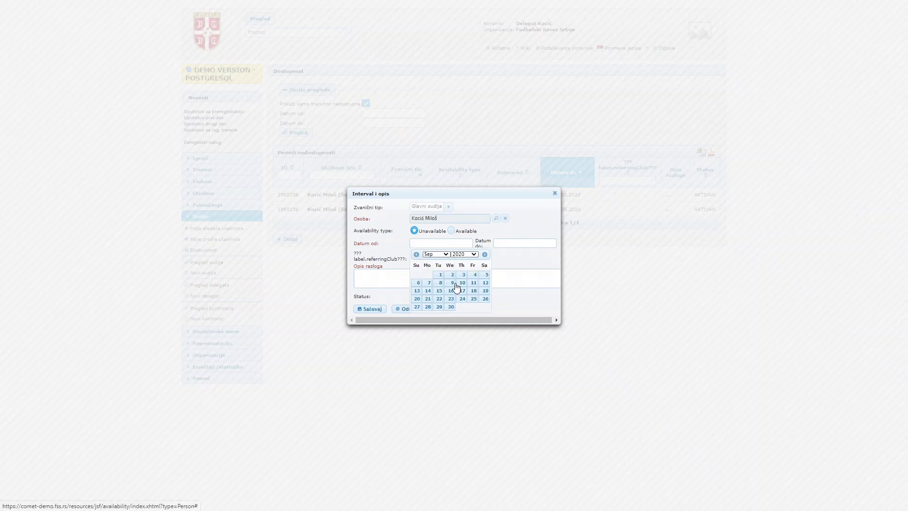
click(450, 290)
- Set the period's end date to 31.08.2020, enter "..." as the reason description and try to save it
click(517, 243)
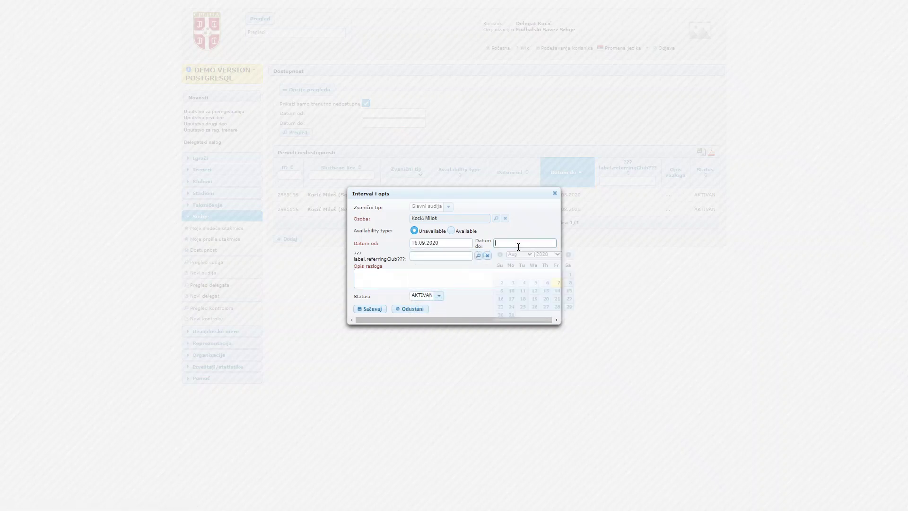
click(512, 315)
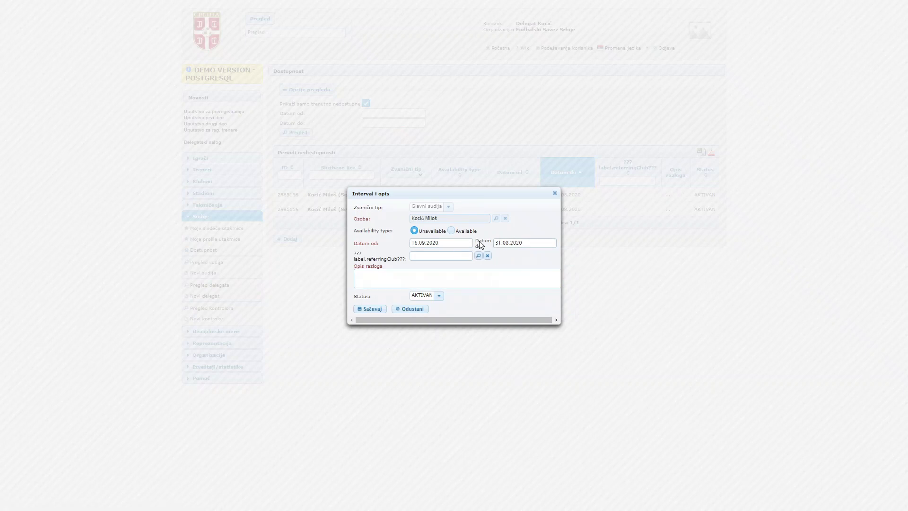
click(432, 256)
click(414, 275)
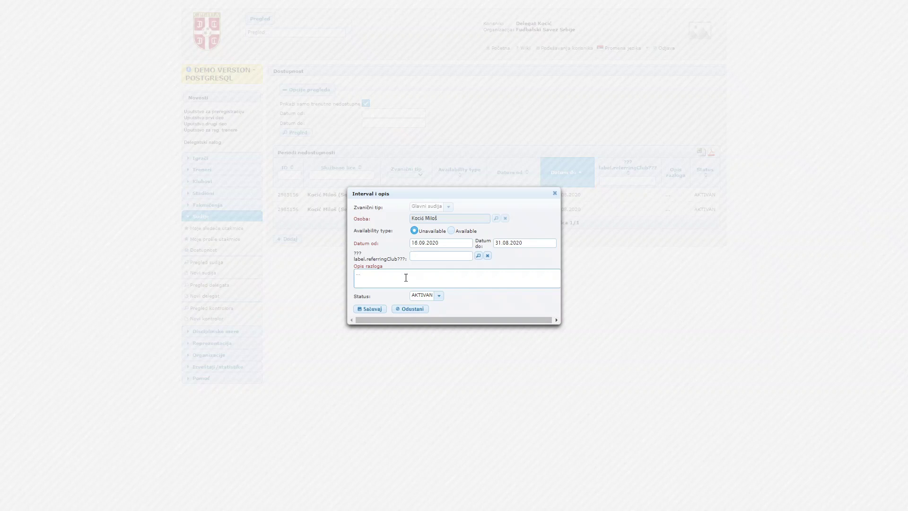
click(372, 309)
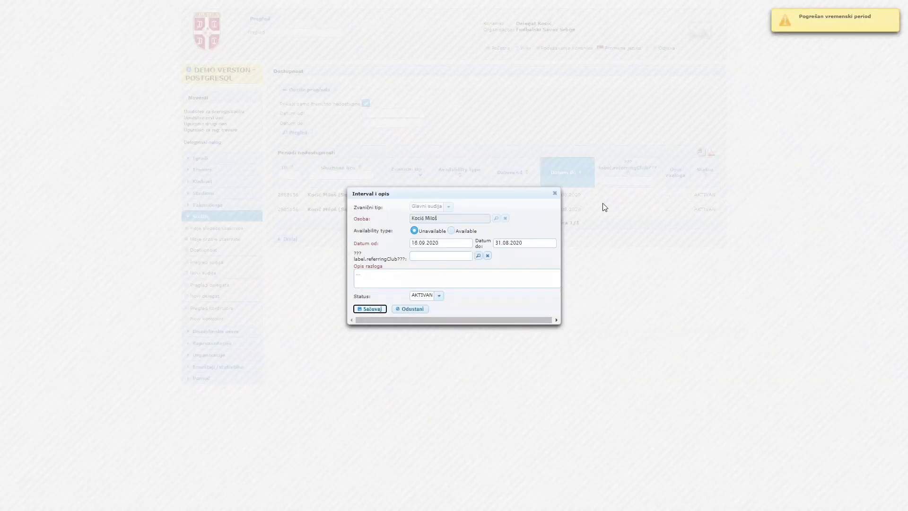
- Correct the unavailability period's end date to 30.09.2020 and save the entry
click(530, 243)
click(527, 254)
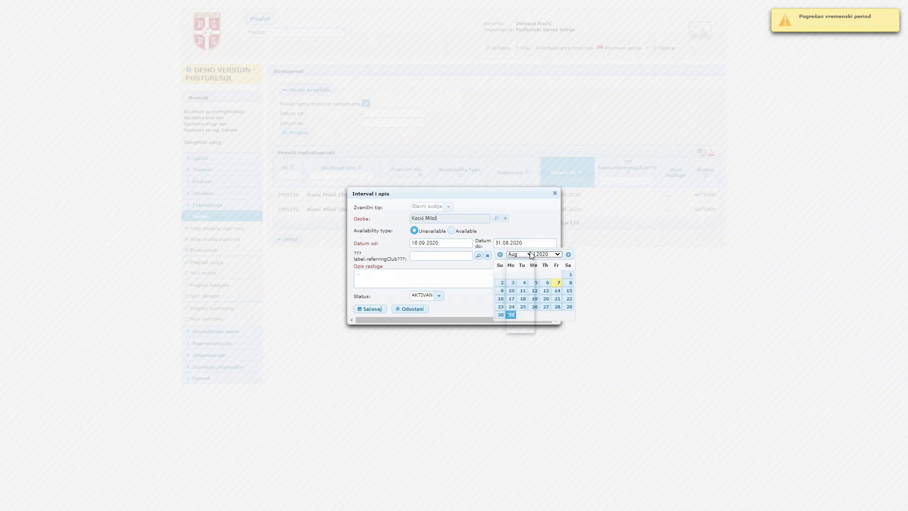
click(520, 308)
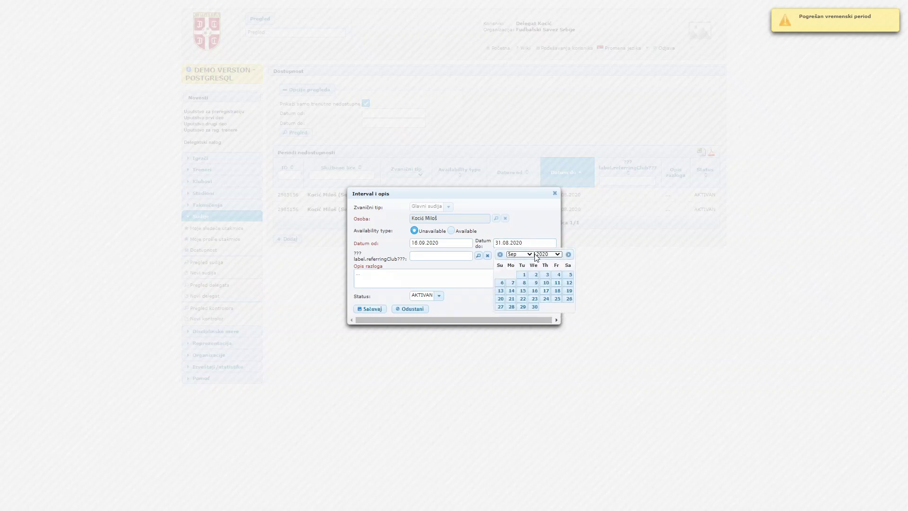
click(533, 307)
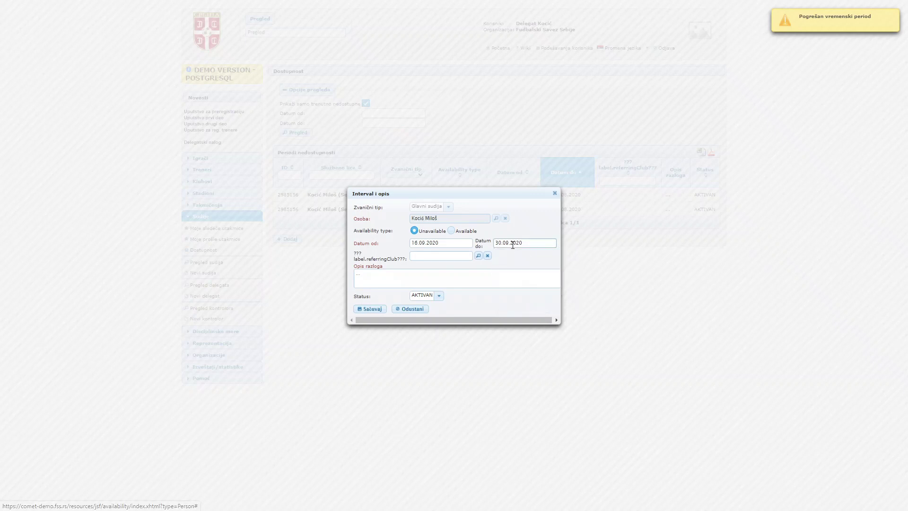
click(377, 309)
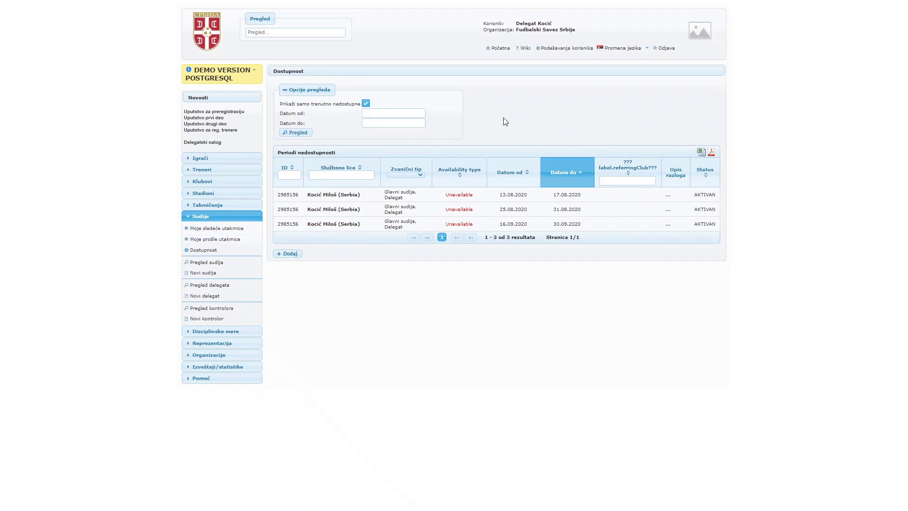
- Open the delegate report of the OFK BAČKA - RADNIČKI match for editing and expand its card overview
click(497, 49)
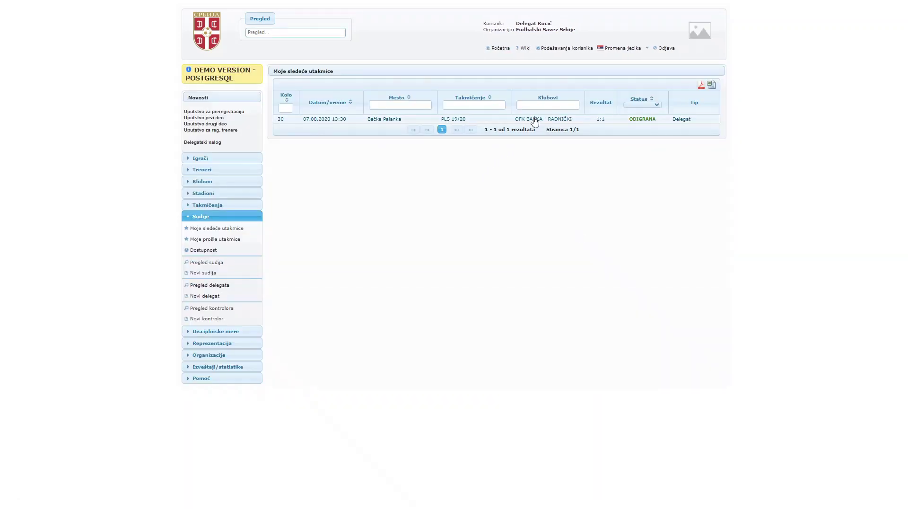
click(533, 119)
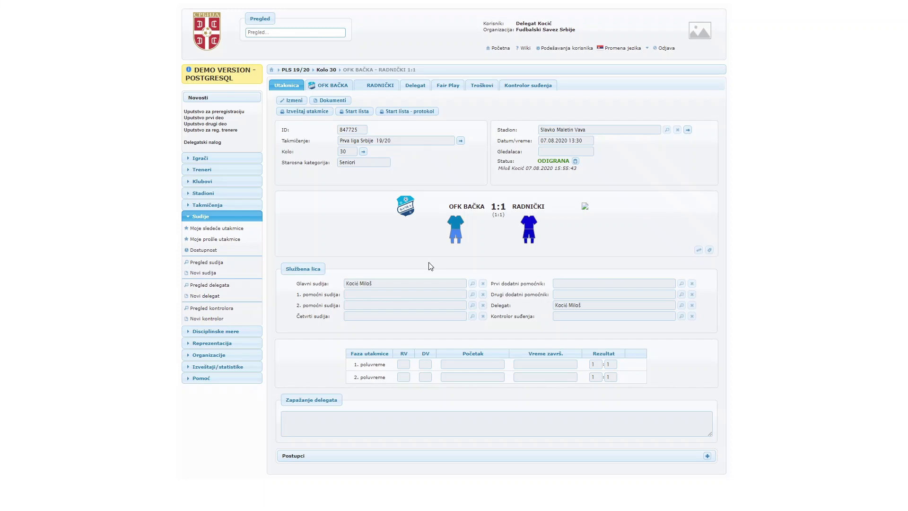
click(419, 87)
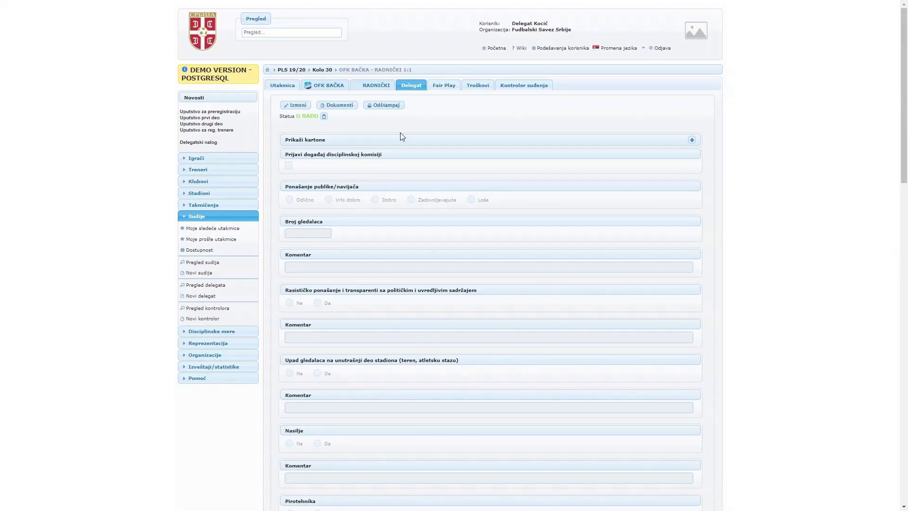
click(297, 106)
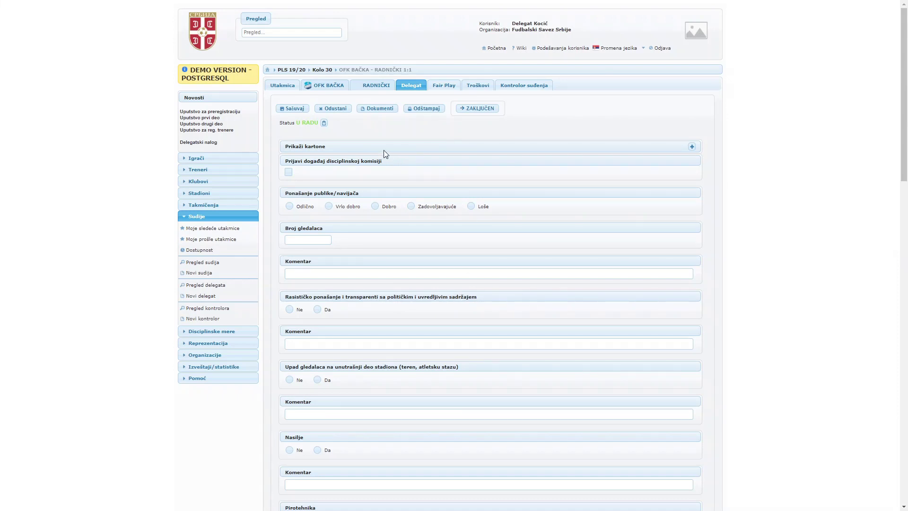
click(692, 147)
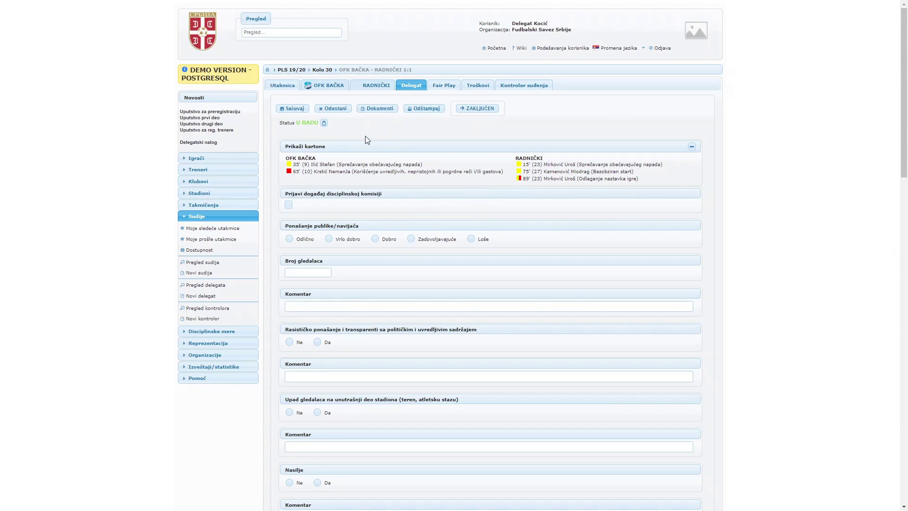
- Examine the report's document upload form with type Ostalo and its file chooser, and close both without attaching a file
click(387, 109)
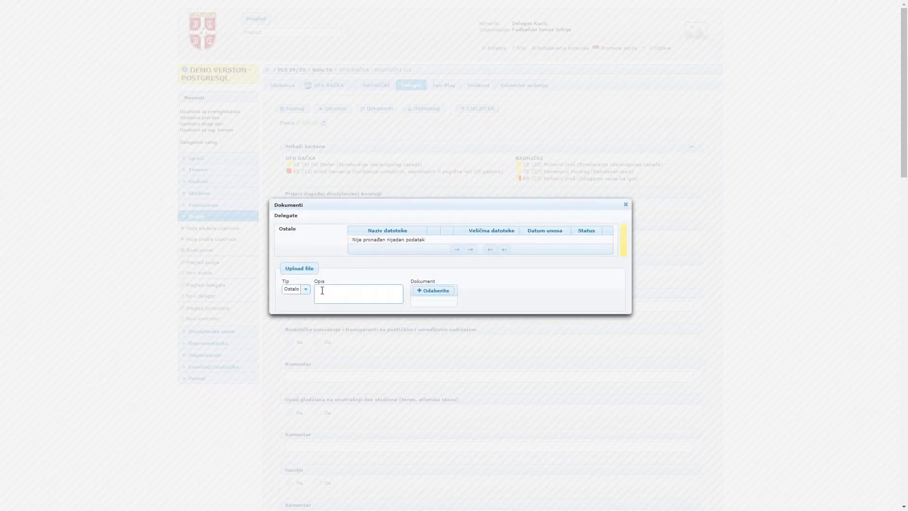
click(306, 289)
click(295, 299)
click(325, 292)
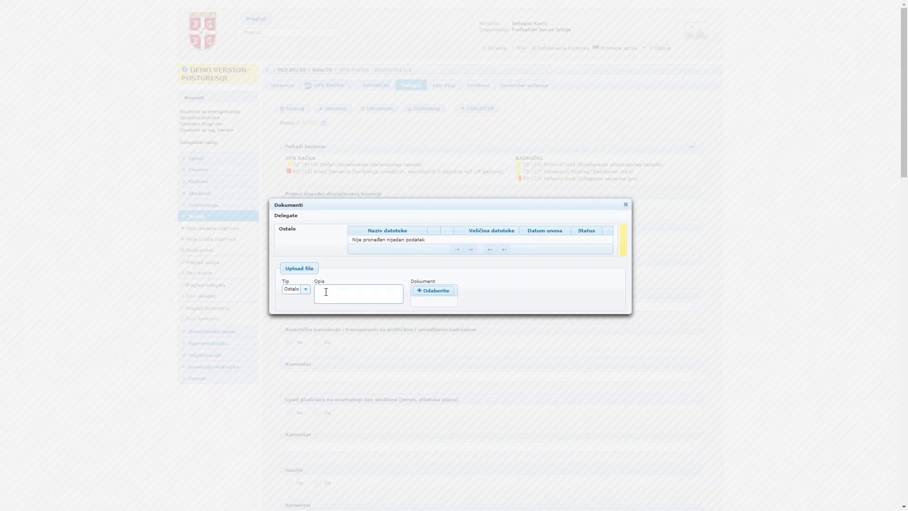
click(444, 291)
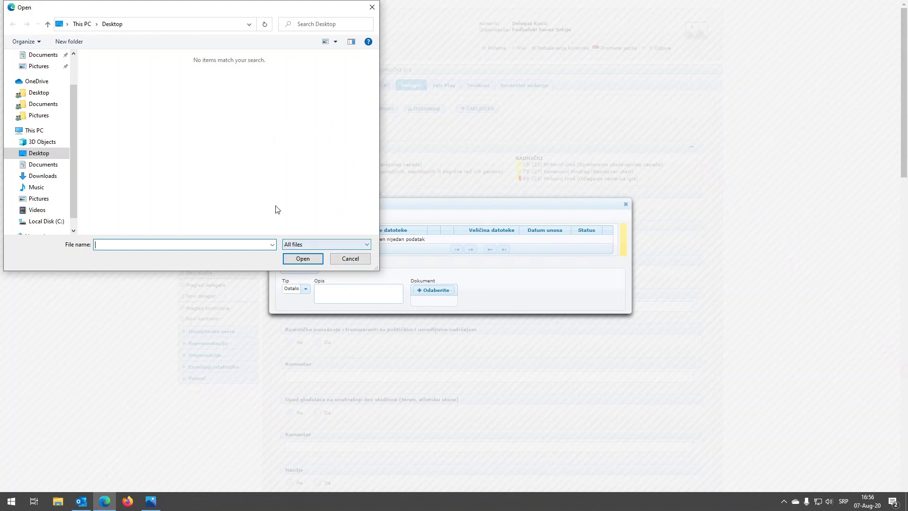
click(350, 260)
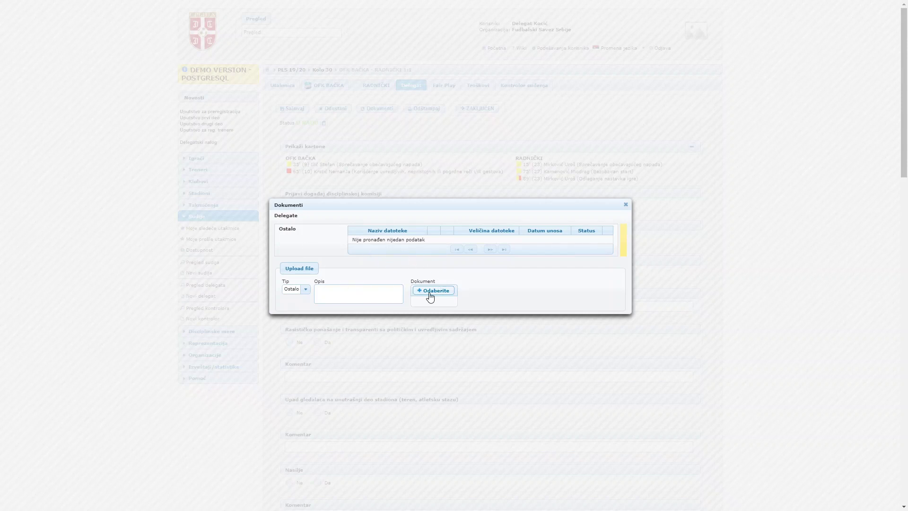
click(625, 204)
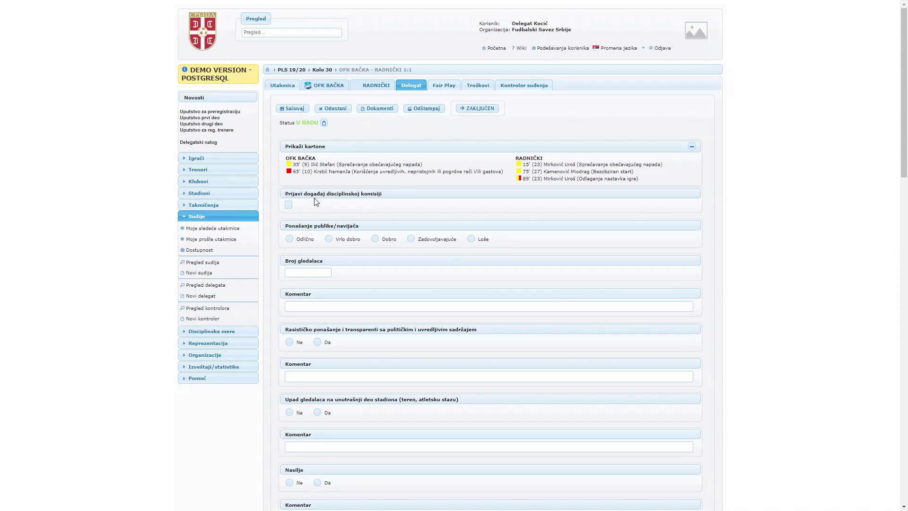
- Rate the spectators' behaviour as Vrlo dobro and enter 10000 as the number of spectators
click(309, 306)
click(329, 239)
click(323, 273)
text(10000)
click(331, 306)
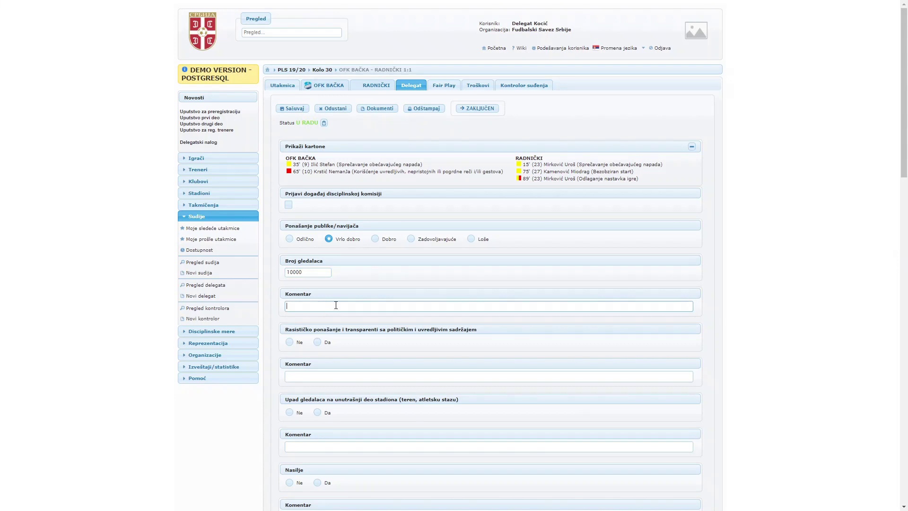
- Answer Ne for racist behaviour, spectator intrusion and violence, and Da for pyrotechnics (Pirotehnika)
scroll(391, 294, down, 2)
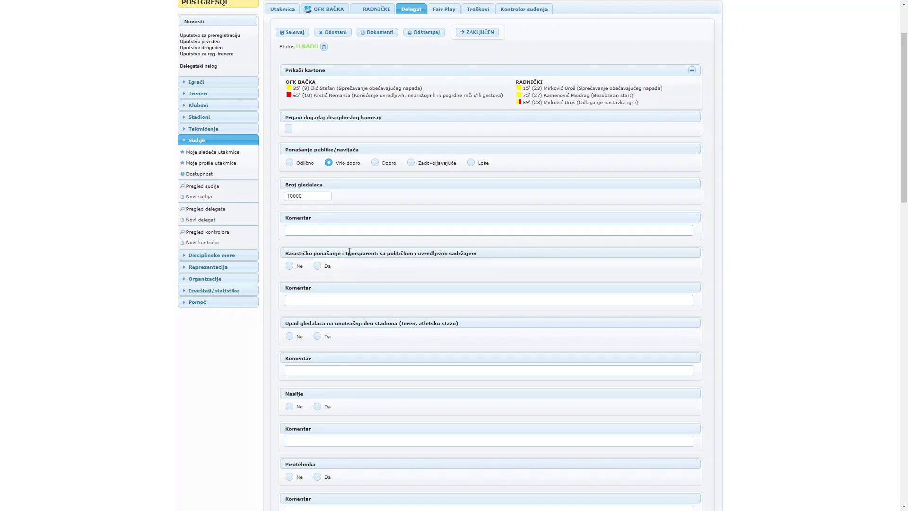
click(290, 266)
scroll(362, 341, down, 2)
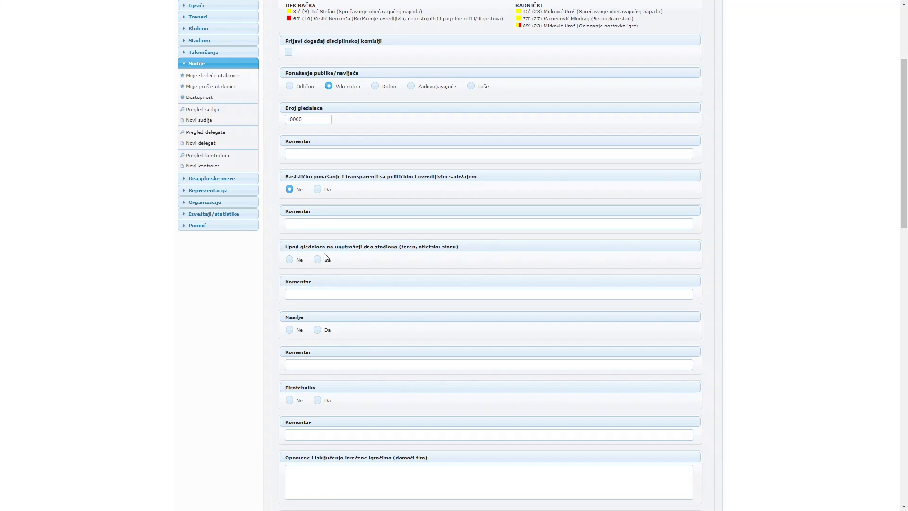
click(290, 330)
scroll(342, 378, down, 2)
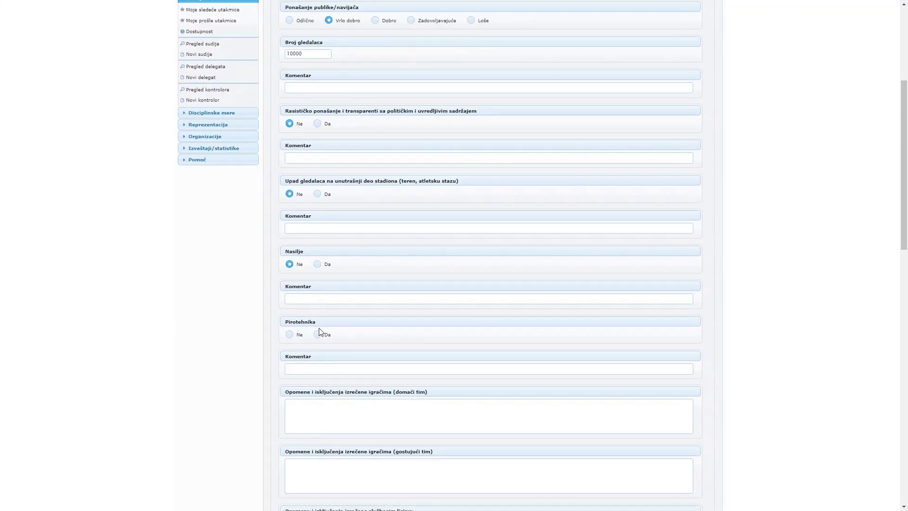
click(317, 325)
scroll(360, 325, down, 3)
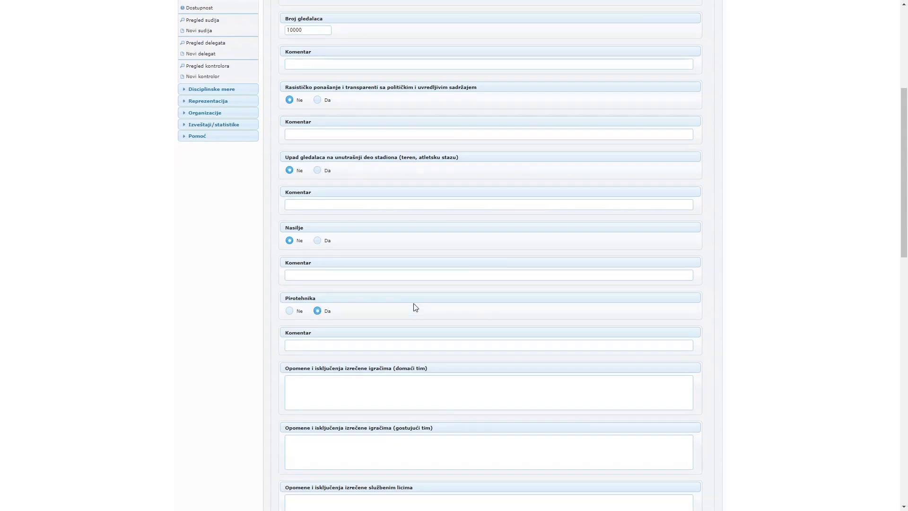
- Copy the OFK BAČKA entries from the card overview into the home team's players' cautions and expulsions field (domaći tim)
scroll(353, 247, down, 2)
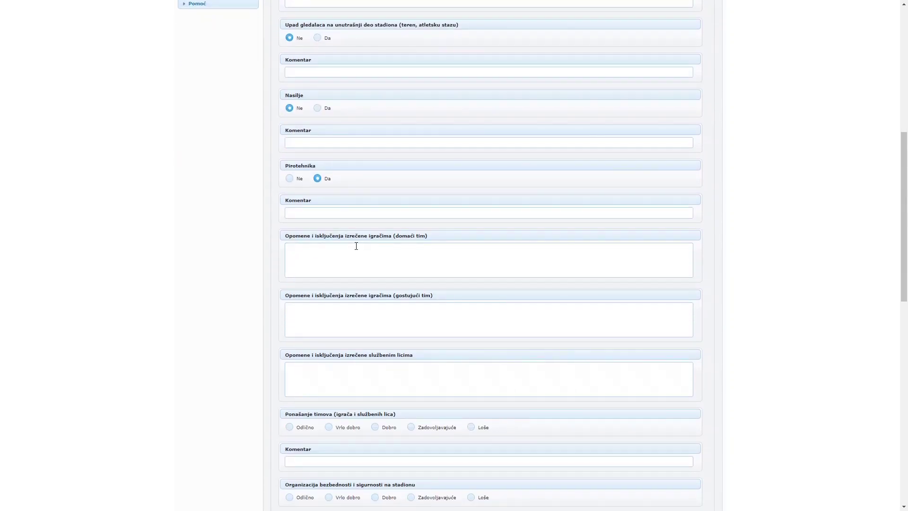
scroll(356, 246, down, 1)
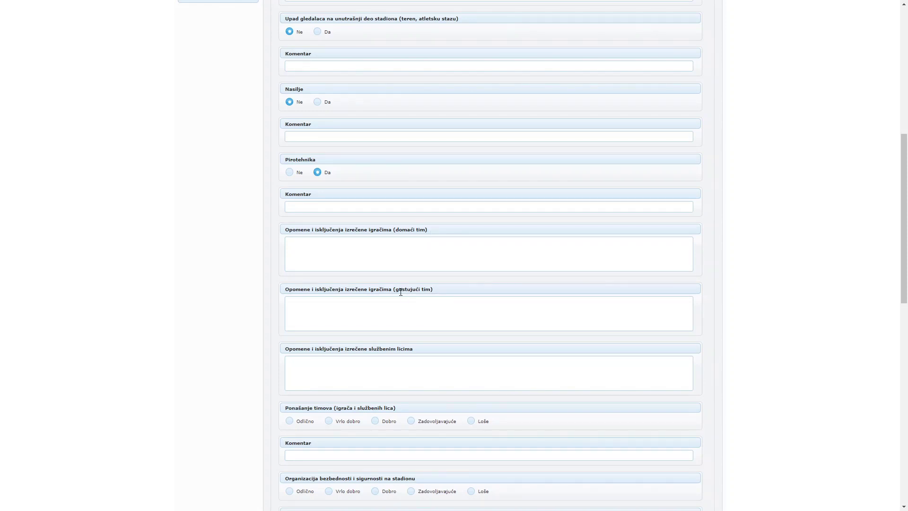
scroll(375, 265, up, 3)
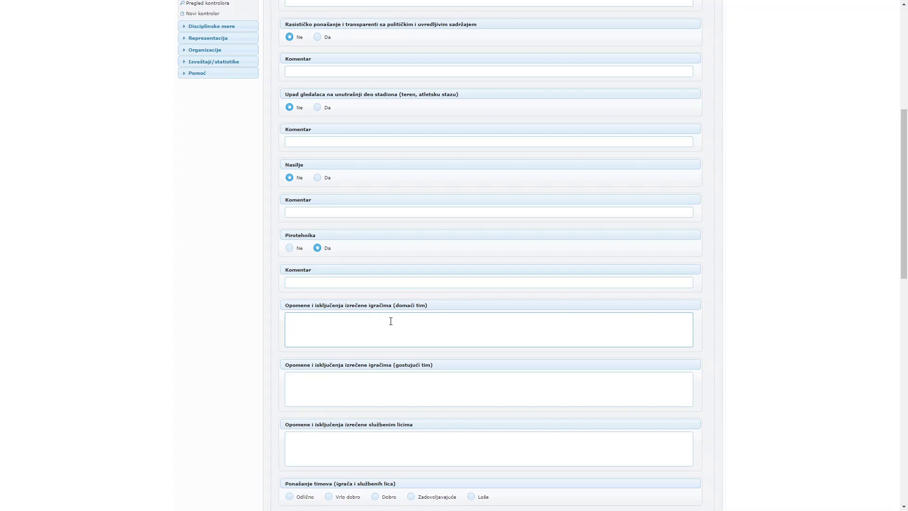
scroll(390, 321, up, 12)
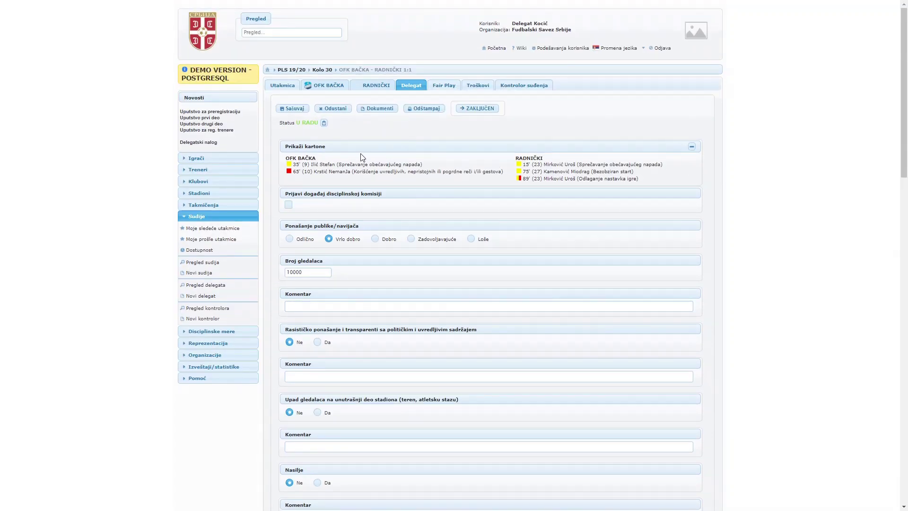
click(692, 148)
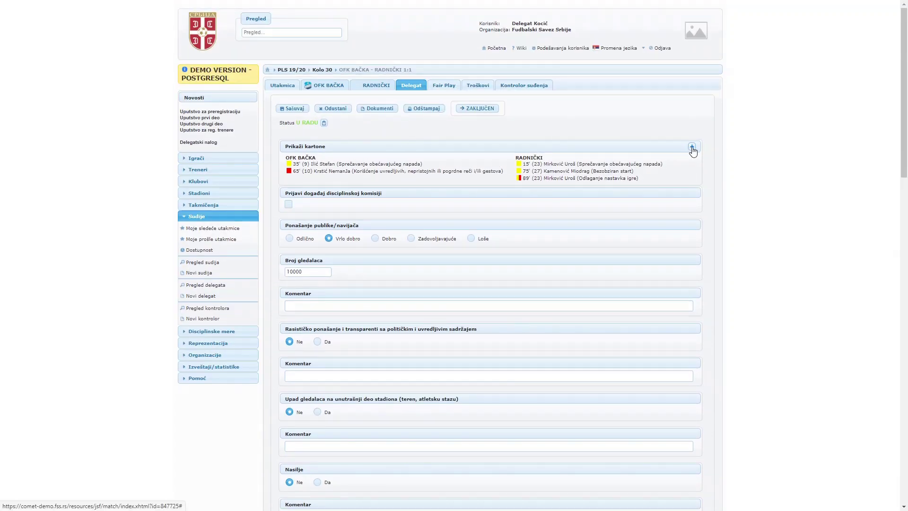
click(692, 147)
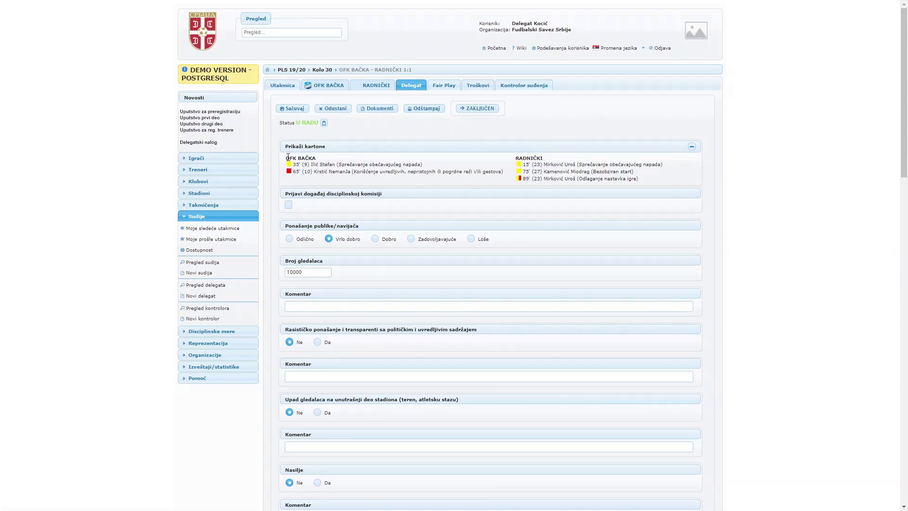
drag(288, 156, 503, 172)
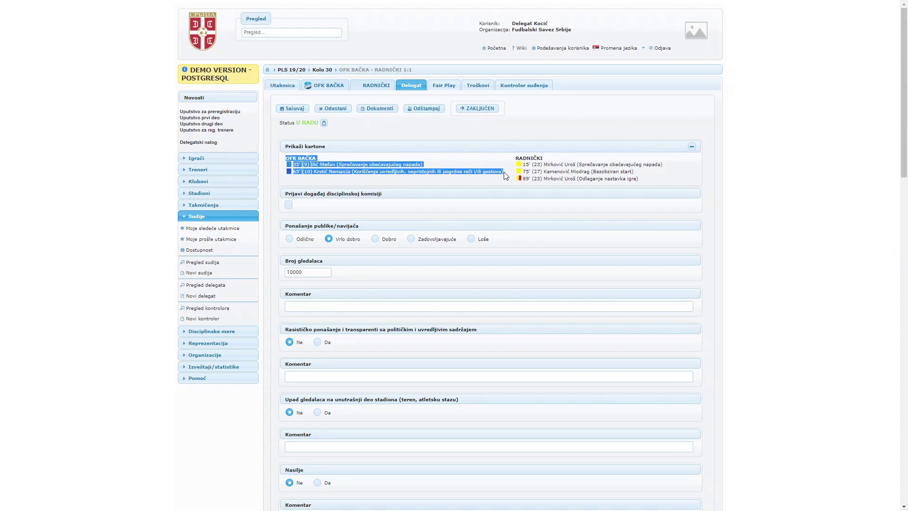
right_click(410, 164)
click(434, 173)
scroll(379, 251, down, 10)
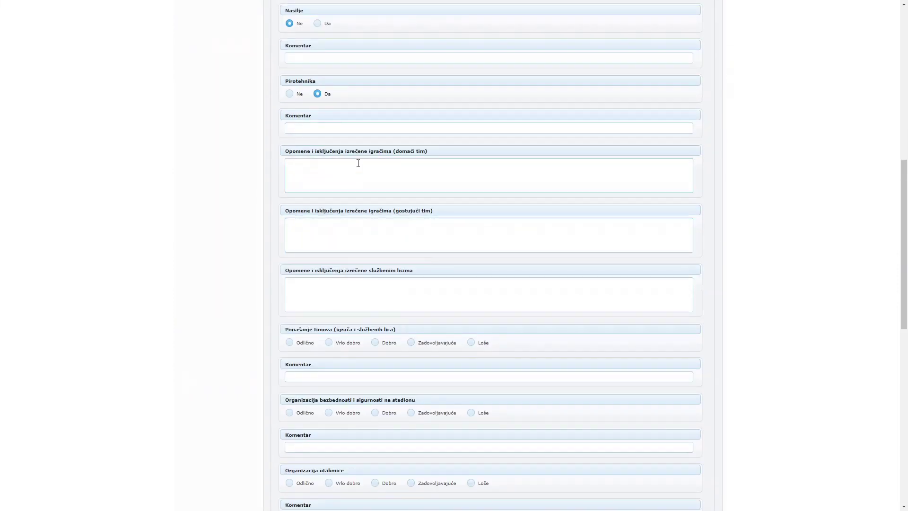
right_click(313, 169)
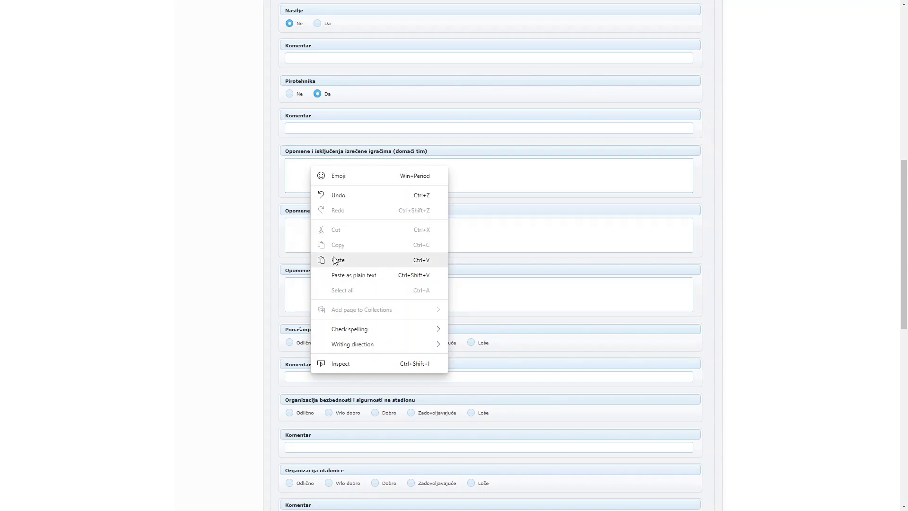
click(333, 257)
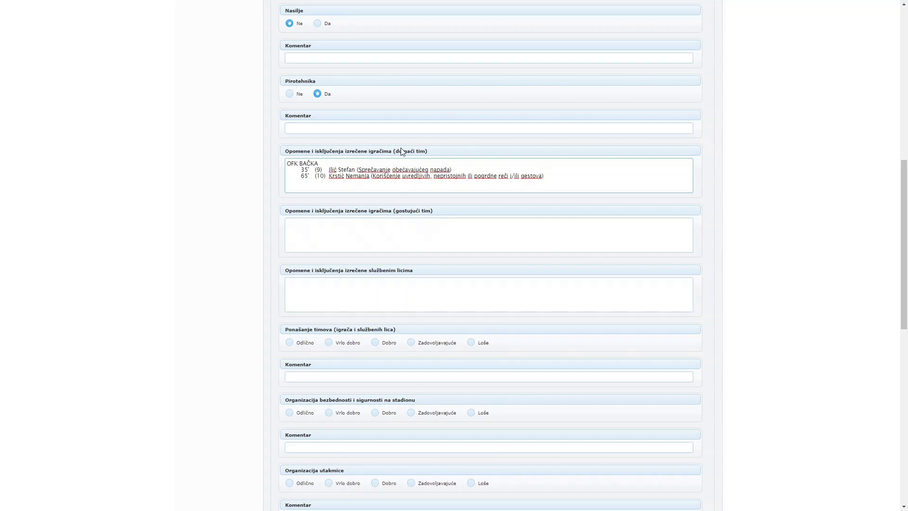
- Copy the RADNIČKI entries from the card overview into the away team's players' cautions and expulsions field (gostujući tim)
scroll(430, 163, up, 8)
scroll(468, 169, up, 3)
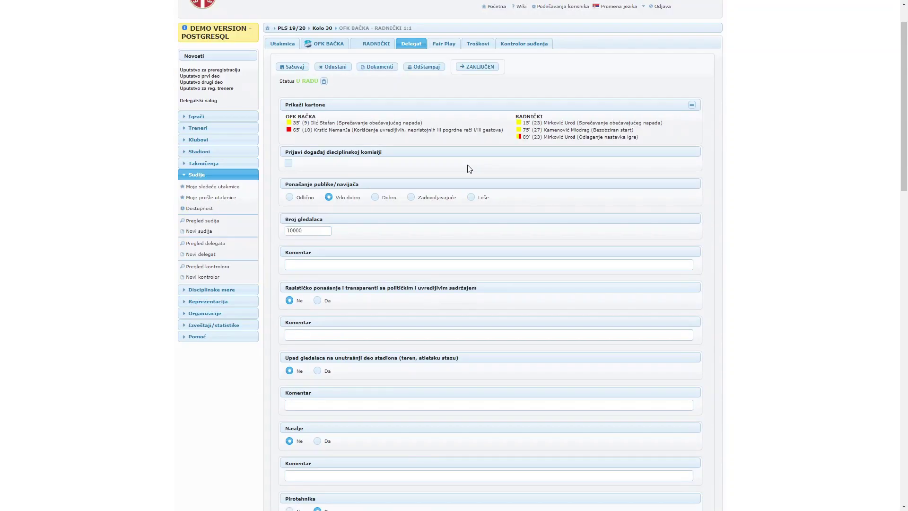
drag(516, 157, 636, 179)
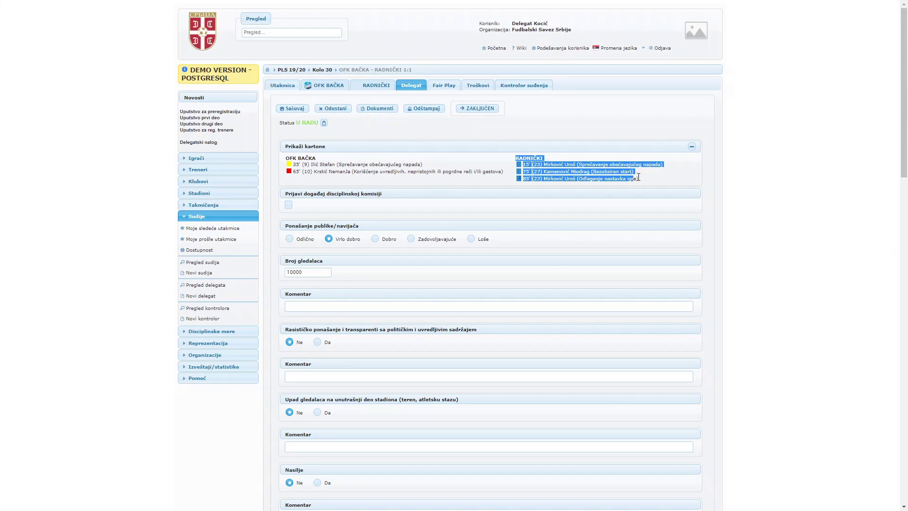
right_click(631, 170)
click(639, 180)
scroll(473, 234, down, 5)
scroll(467, 235, down, 7)
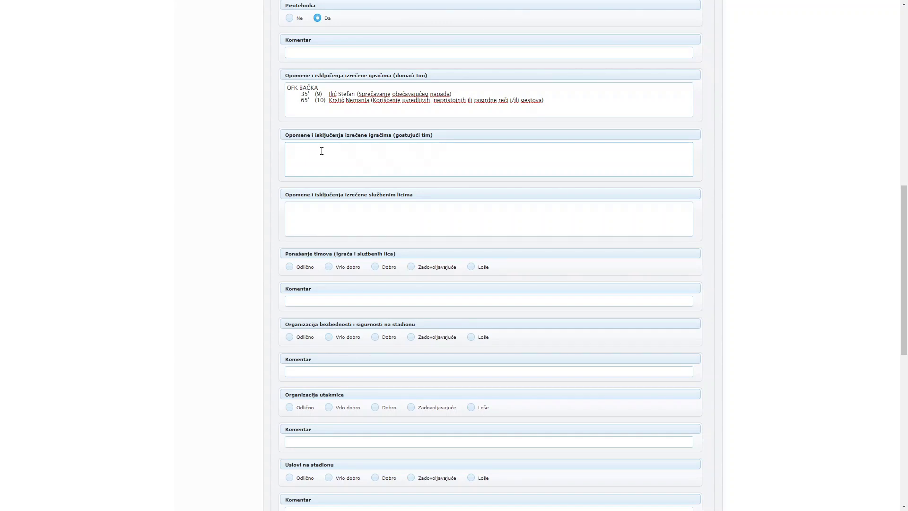
right_click(321, 150)
click(346, 242)
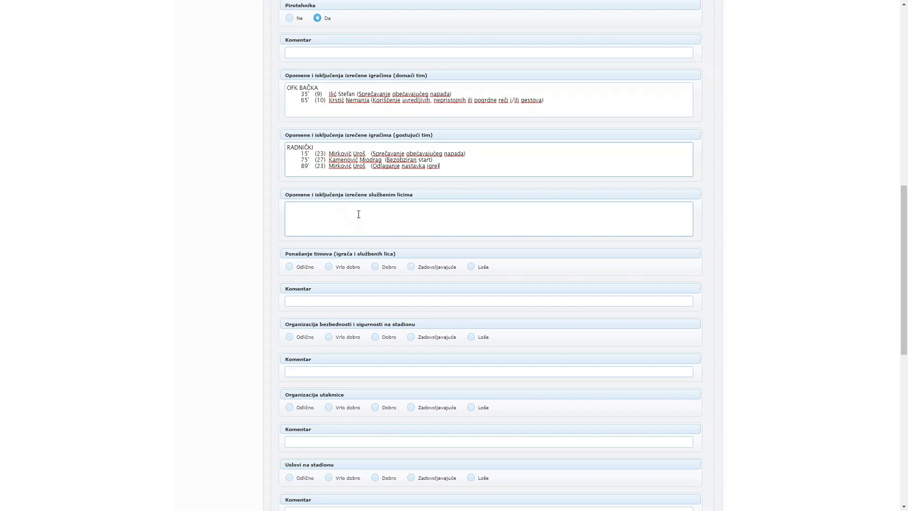
- Rate team behaviour and stadium security organisation as Odlično, and match organisation as Vrlo dobro
scroll(359, 214, up, 5)
scroll(373, 207, down, 4)
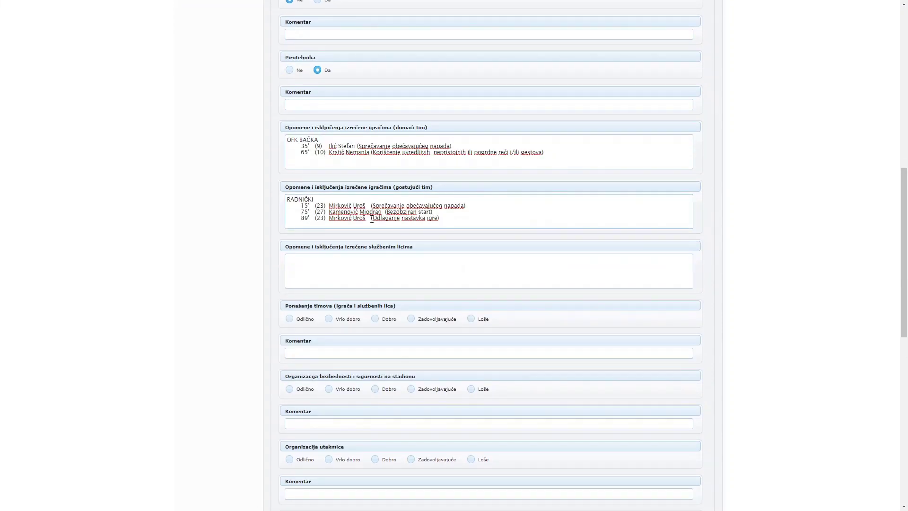
scroll(372, 218, down, 1)
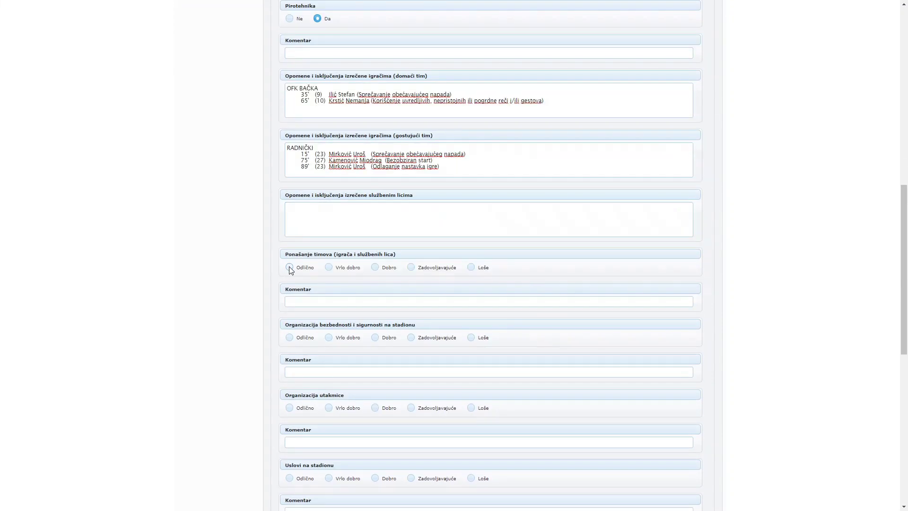
click(295, 267)
click(289, 337)
scroll(364, 365, down, 2)
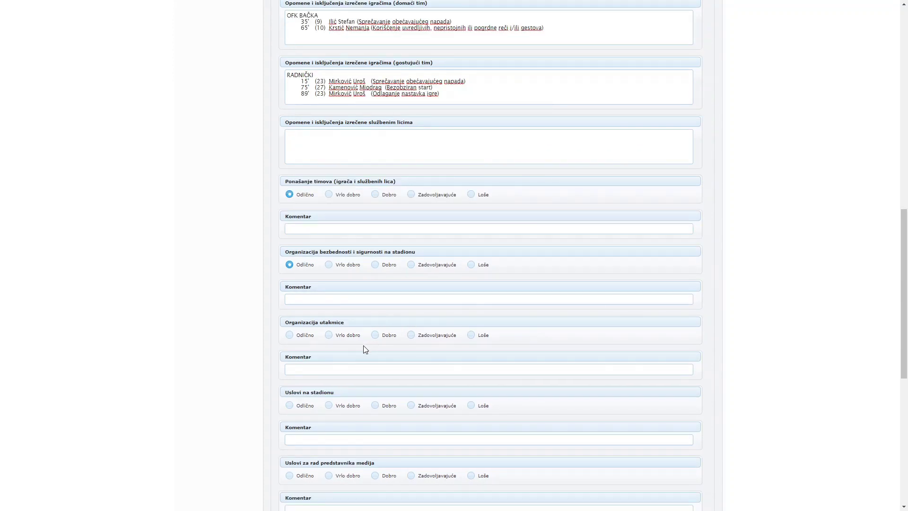
click(350, 336)
- Rate the stadium conditions as Zadovoljavajuće and the working conditions for media representatives as Dobro
scroll(376, 343, down, 1)
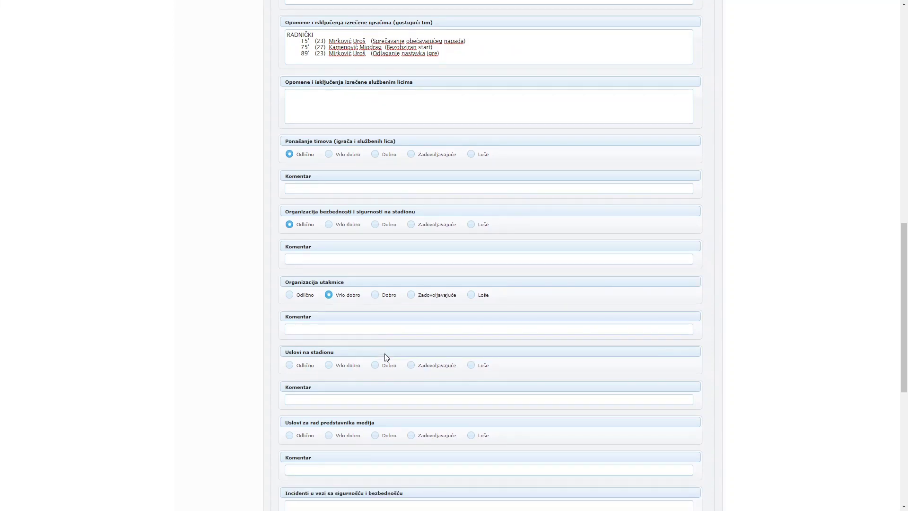
scroll(387, 357, down, 1)
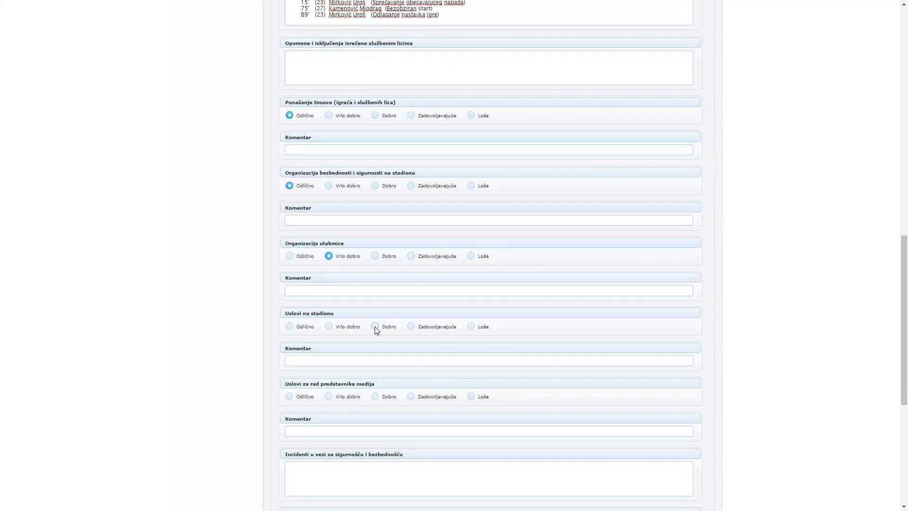
click(374, 326)
click(411, 326)
scroll(348, 335, down, 2)
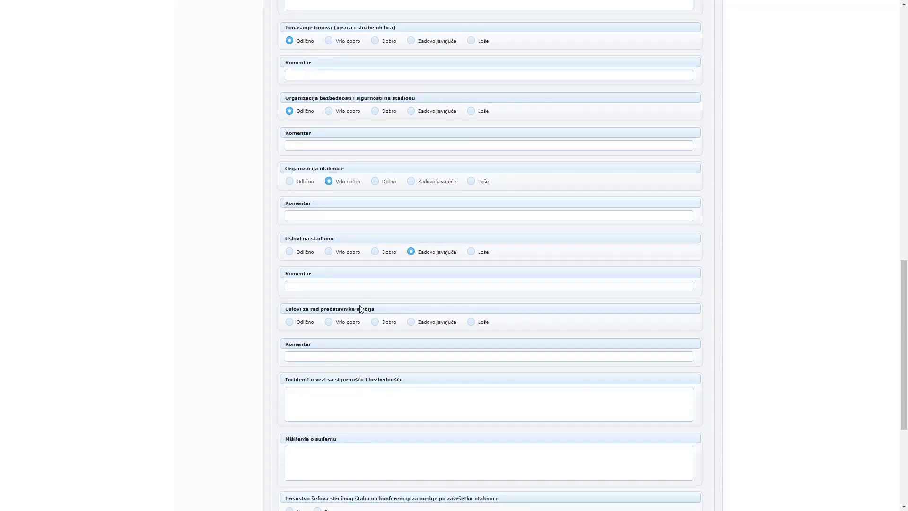
click(375, 321)
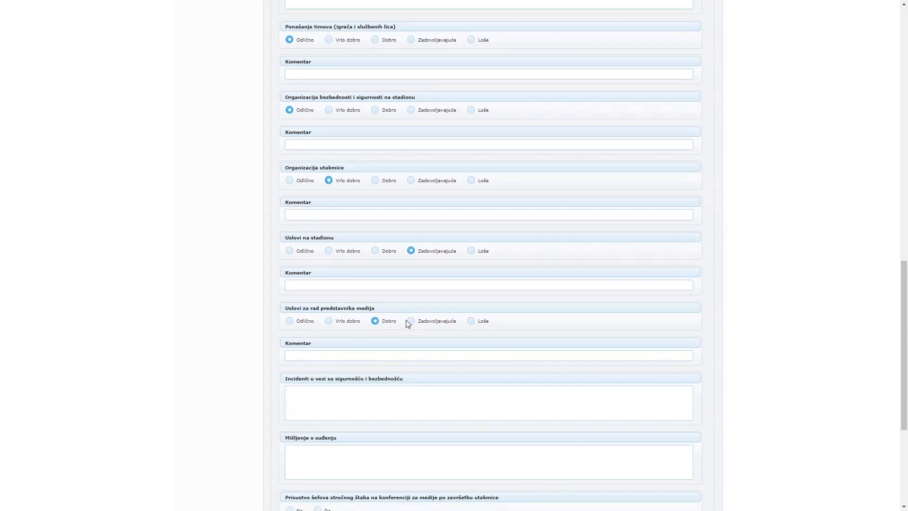
- Answer Da for the head coaches' presence at the post-match media conference and rate the overall organisation as Odlično
scroll(408, 323, down, 1)
scroll(405, 320, down, 1)
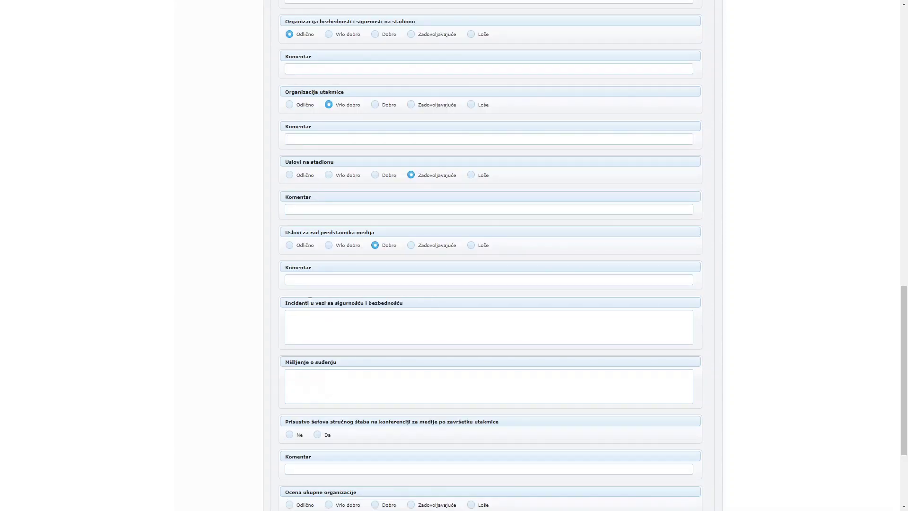
scroll(309, 301, down, 2)
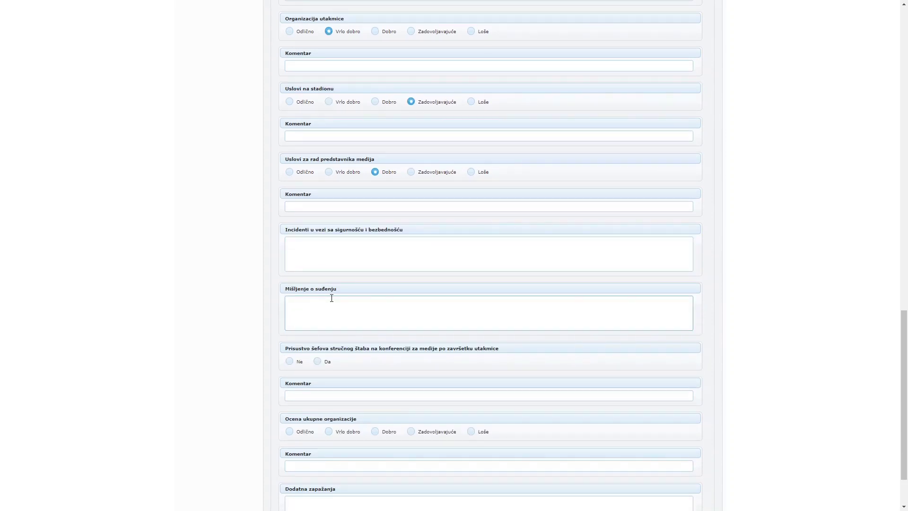
scroll(334, 300, down, 1)
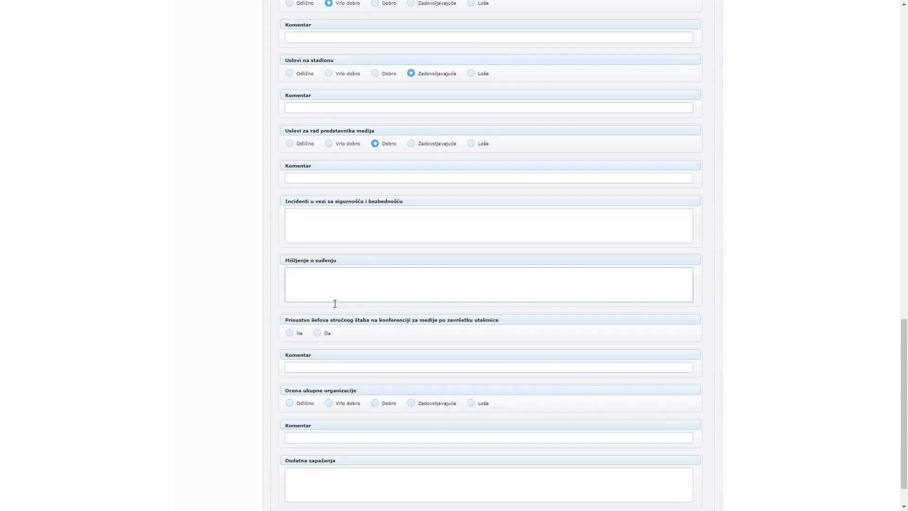
scroll(331, 301, down, 2)
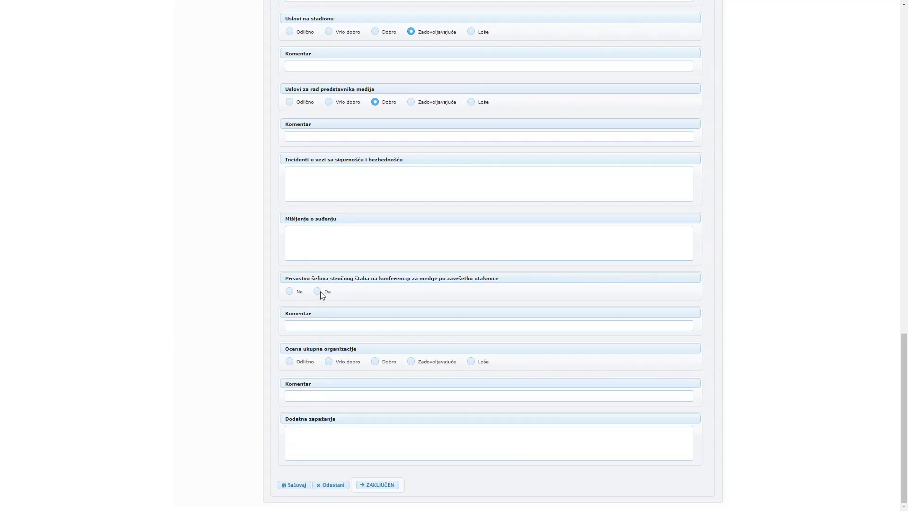
click(319, 293)
click(299, 364)
- Save the delegate report and reopen it for editing
scroll(403, 300, up, 10)
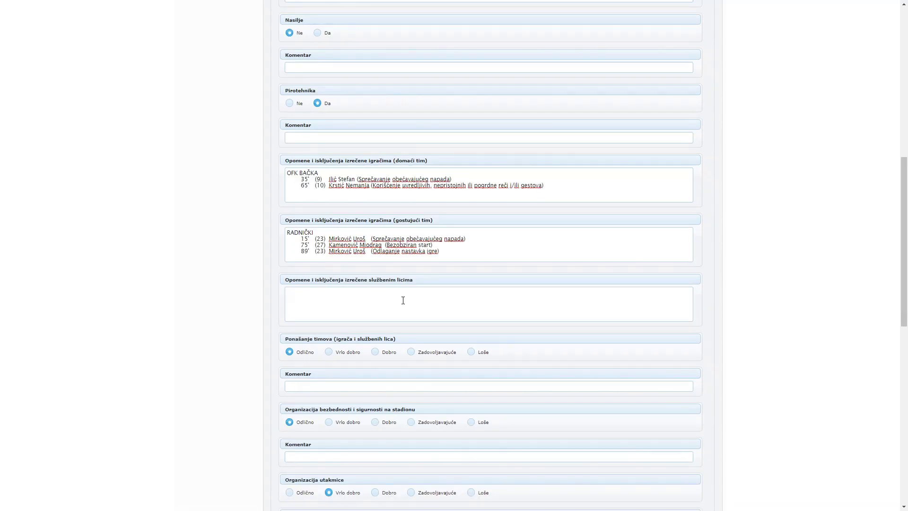
scroll(403, 300, up, 8)
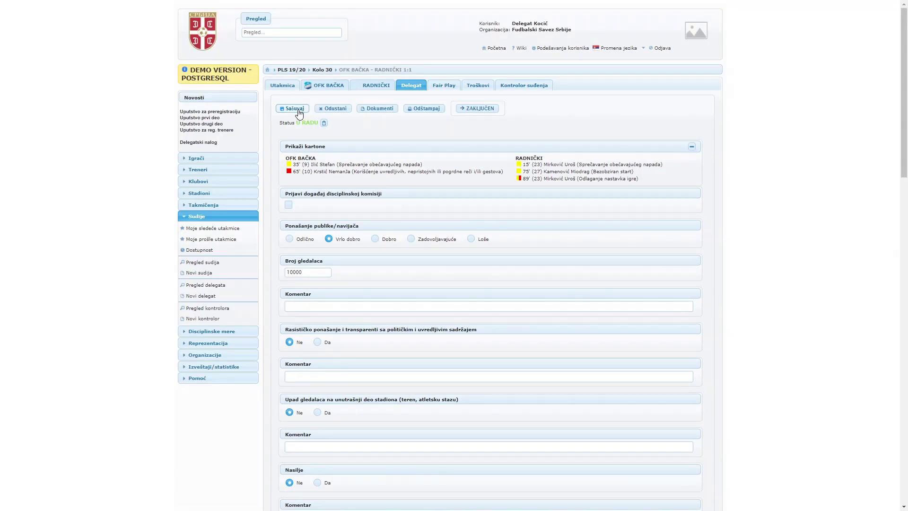
click(298, 109)
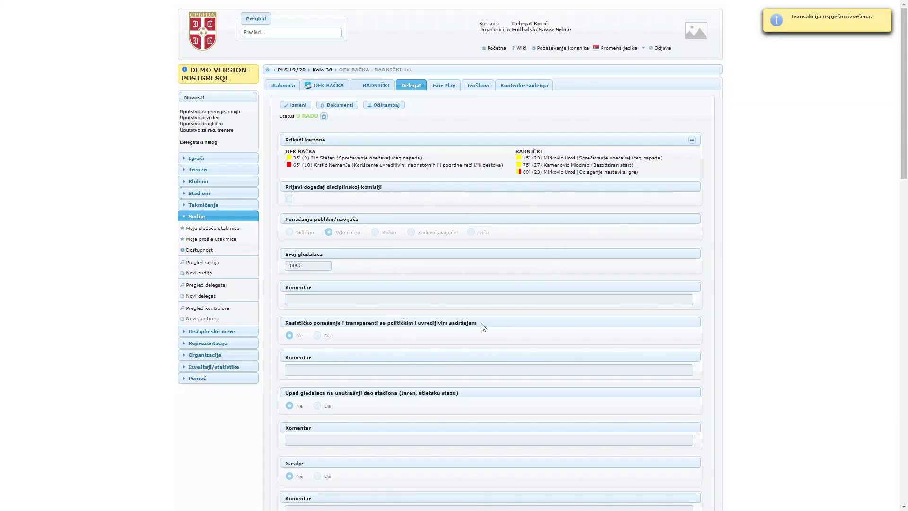
click(298, 106)
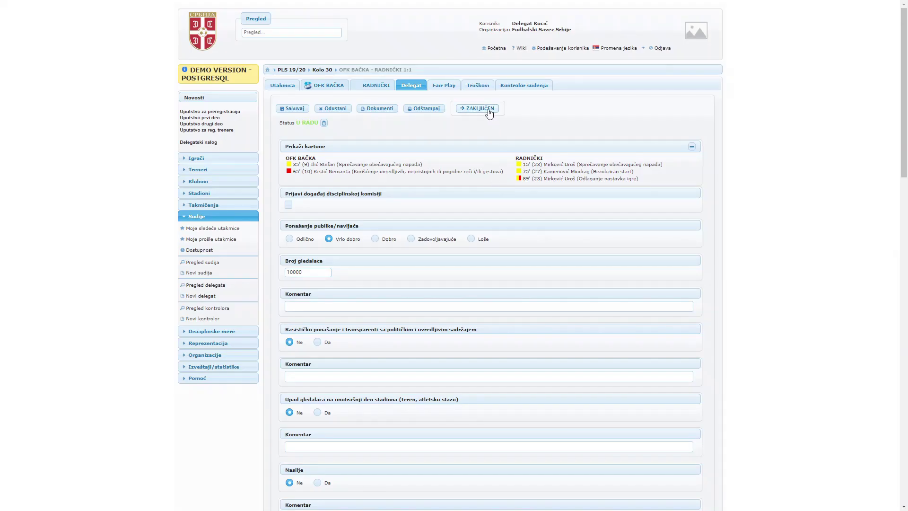
- Try to change the report's status from U RADU to ZAKLJUČEN, and cancel the status change dialog
click(359, 304)
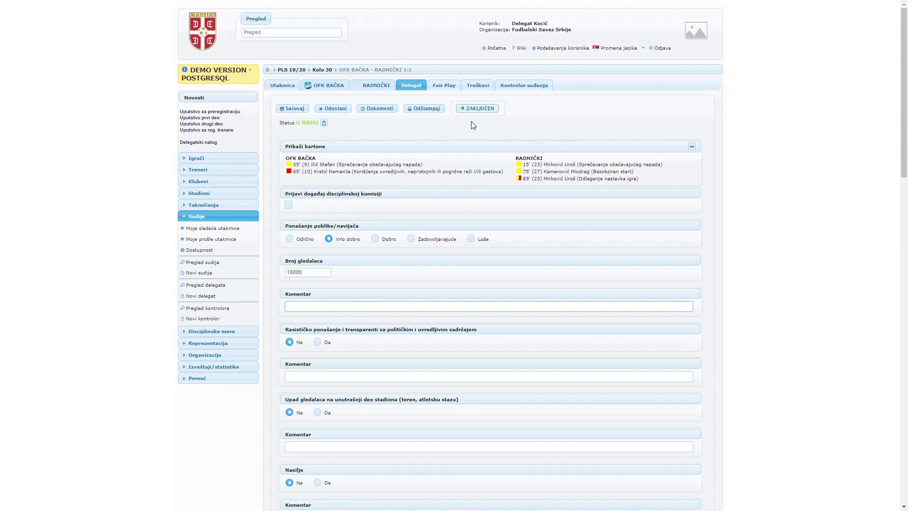
scroll(397, 314, down, 2)
scroll(445, 215, up, 2)
click(472, 113)
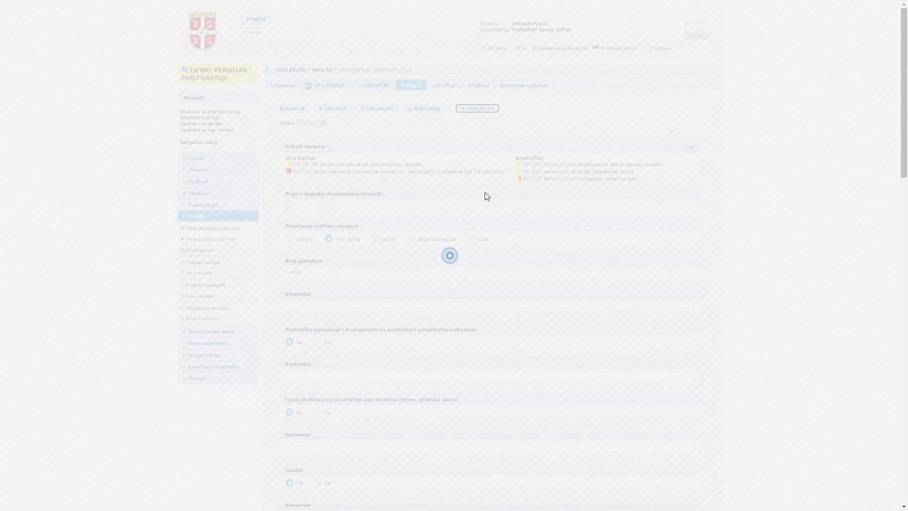
click(395, 270)
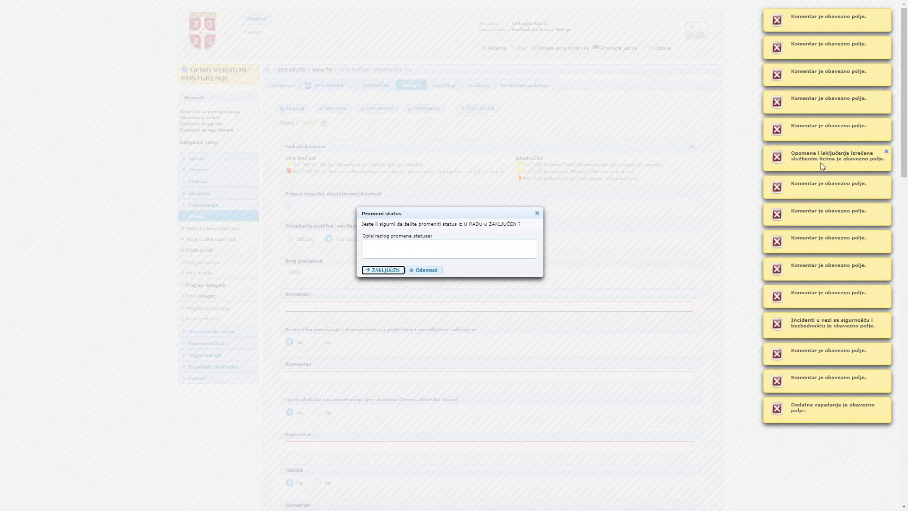
click(425, 270)
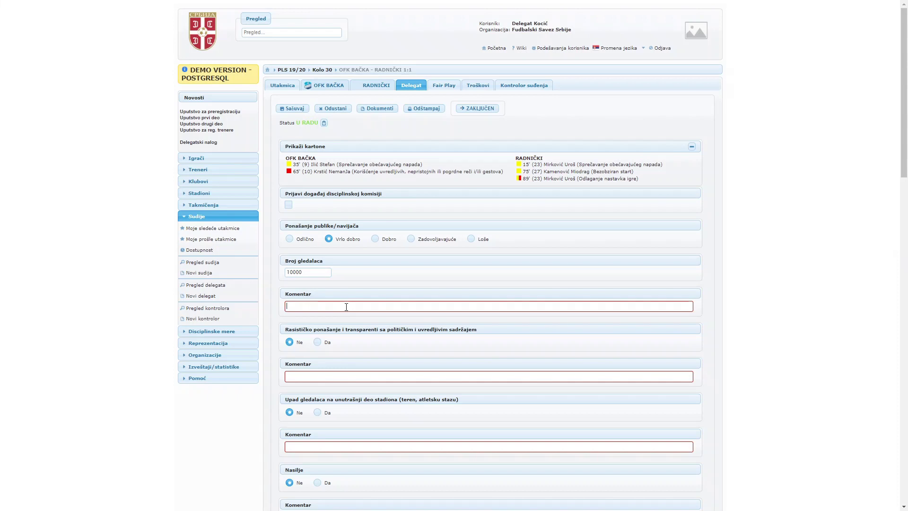
- Enter "..." as the comment for spectator behaviour, racist behaviour and banners, spectator intrusion, violence and pyrotechnics
text(......)
click(353, 448)
text(...)
scroll(358, 430, down, 5)
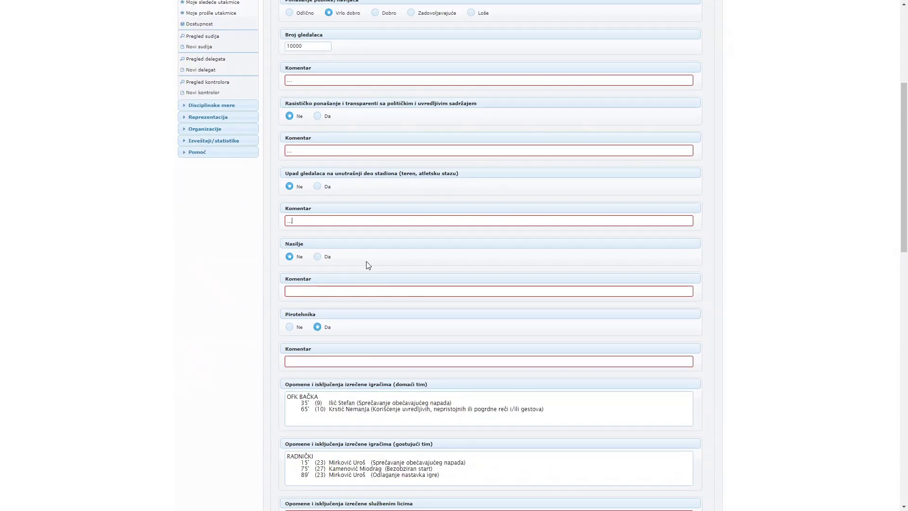
text(...)
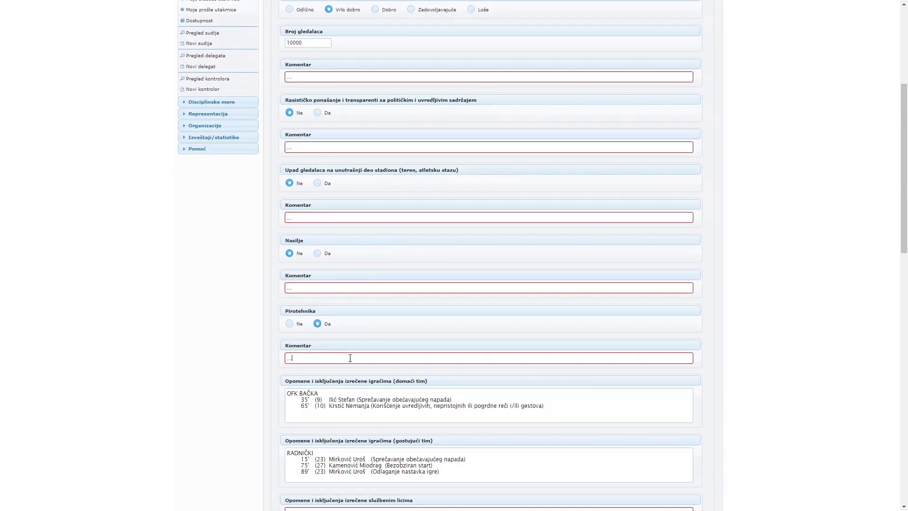
- Fill in "..." for the cautions and dismissals of officials and the comments on team behaviour, stadium security and match organisation
scroll(350, 358, down, 3)
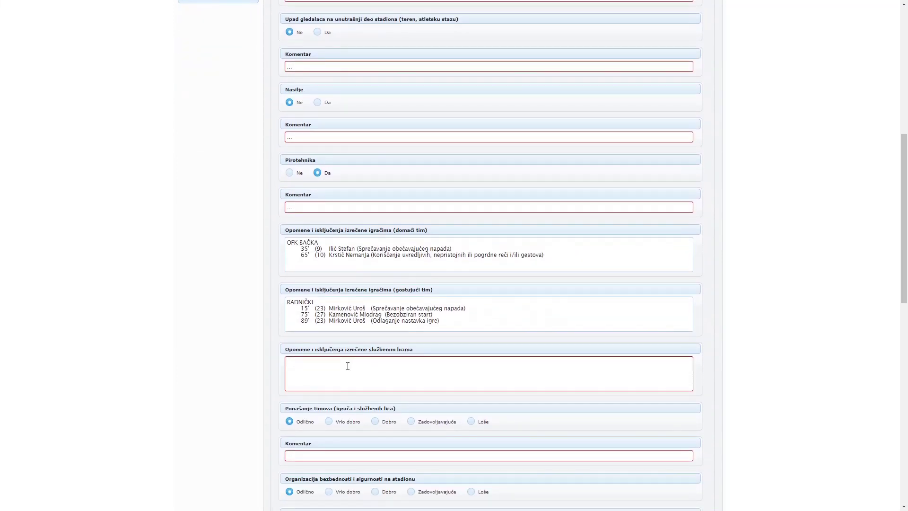
click(322, 362)
scroll(385, 375, down, 3)
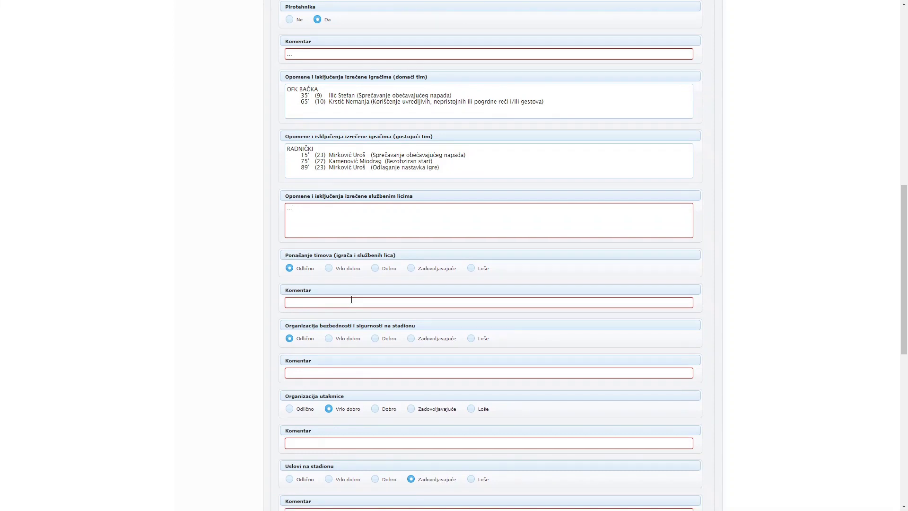
click(352, 299)
text(...)
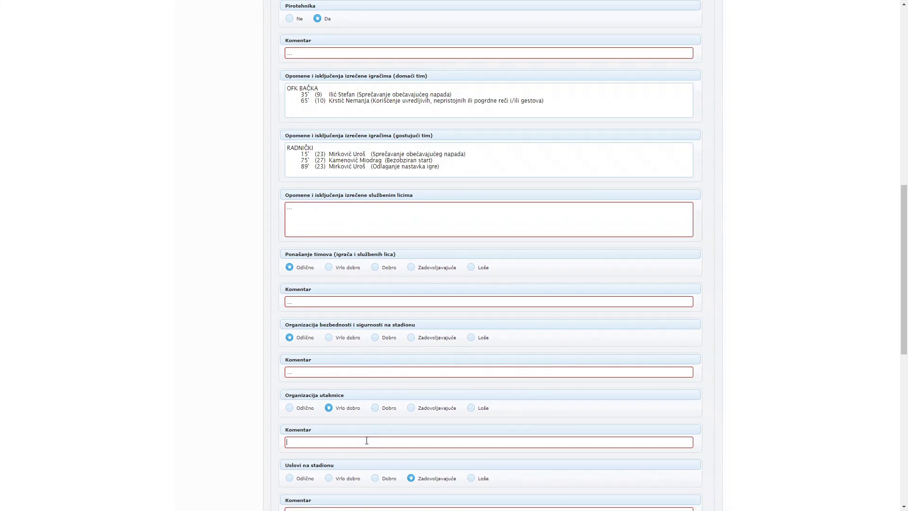
text(.)
- Enter "..." as the comment for the stadium conditions and for the working conditions of media representatives
scroll(421, 350, down, 3)
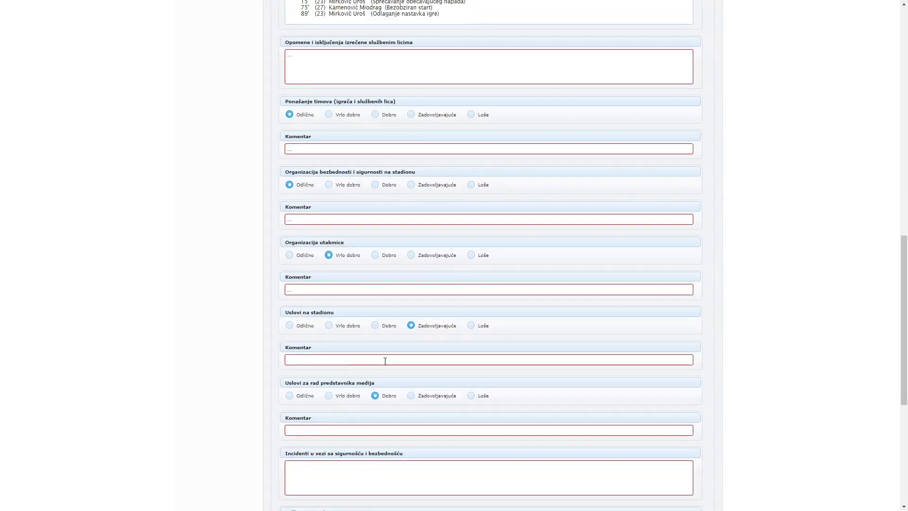
click(402, 360)
text(......)
- Enter "..." for the safety and security incidents and for the opinion on refereeing
scroll(364, 312, down, 3)
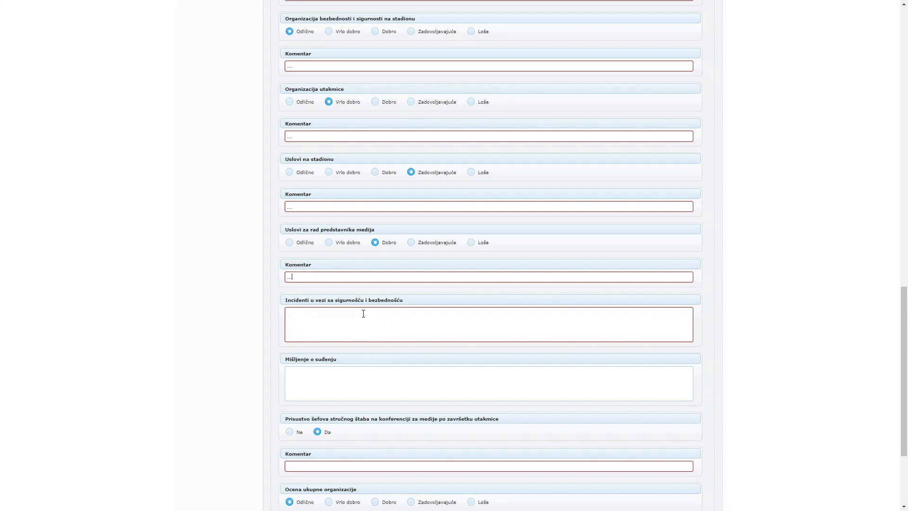
click(363, 314)
text(...)
click(358, 381)
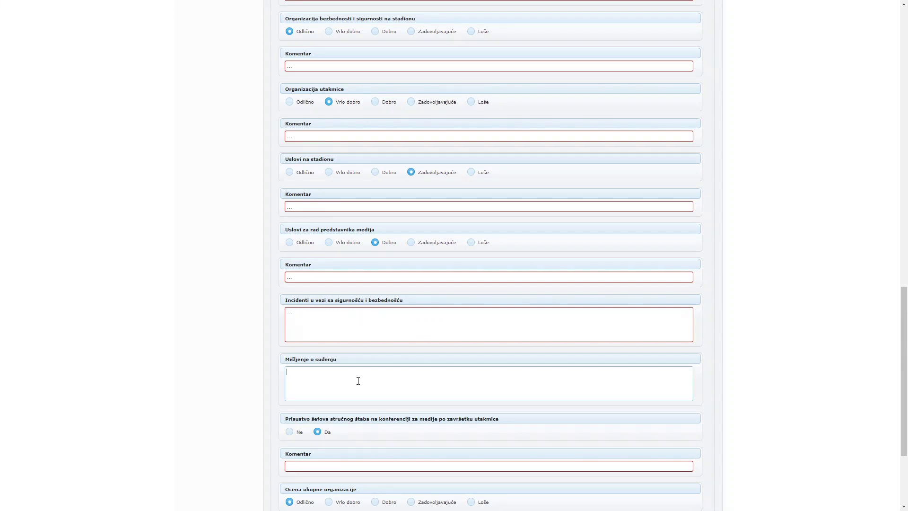
text(...)
- Enter "..." for the media conference comment, the overall organisation comment and the additional observations (Dodatna zapažanja)
click(337, 464)
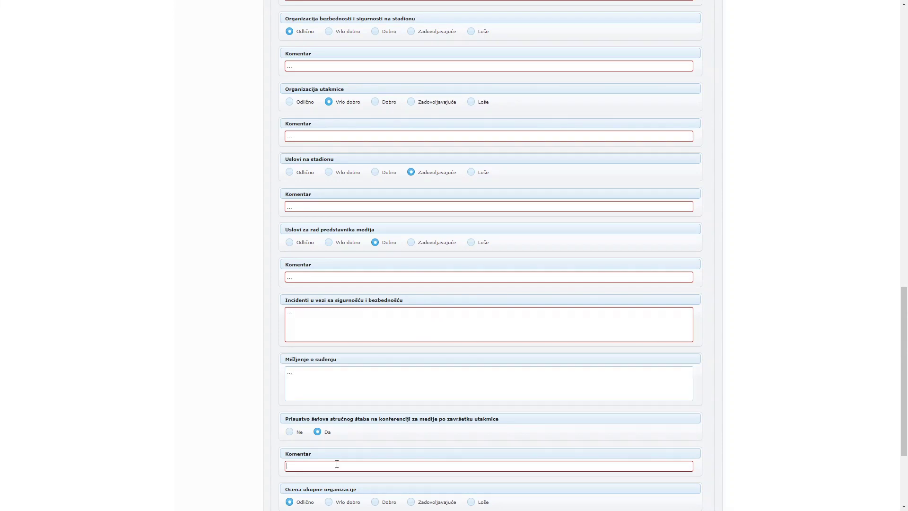
text(...)
scroll(357, 395, down, 3)
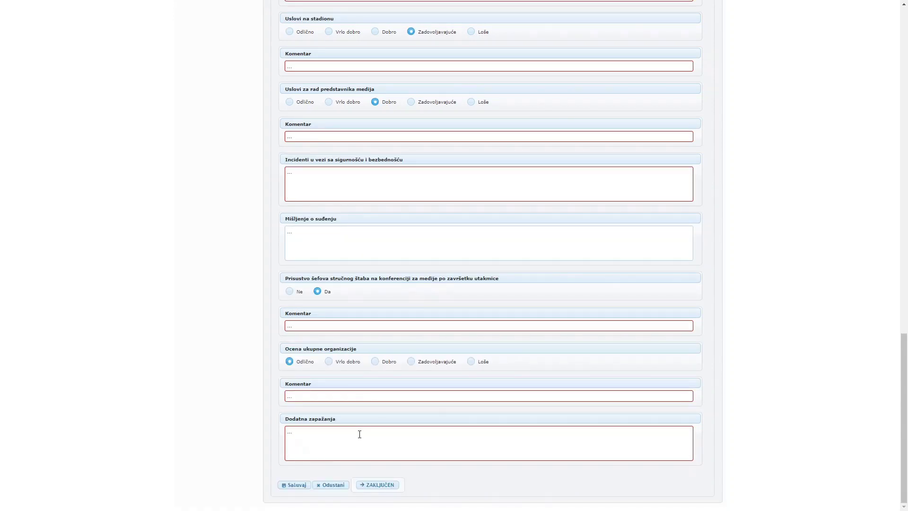
- Conclude the delegate report by changing its status to ZAKLJUČEN, and log out of the system
scroll(377, 342, up, 6)
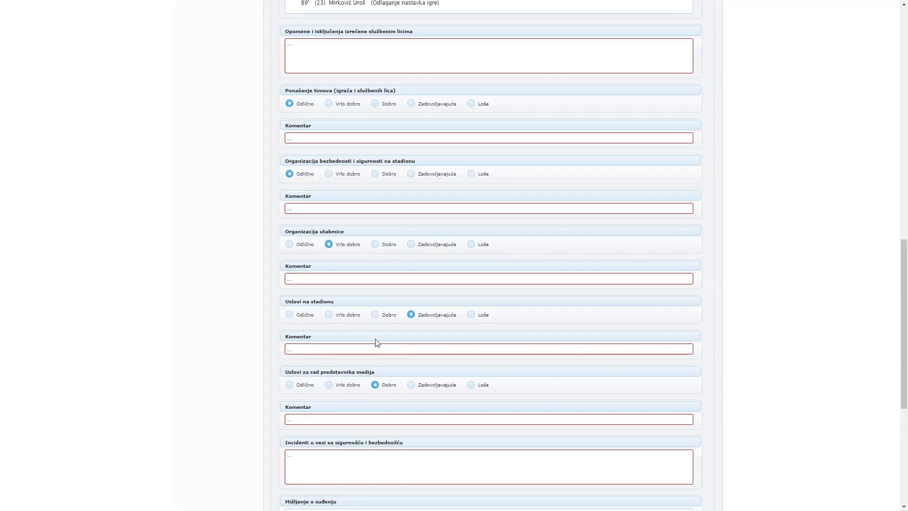
scroll(376, 342, up, 15)
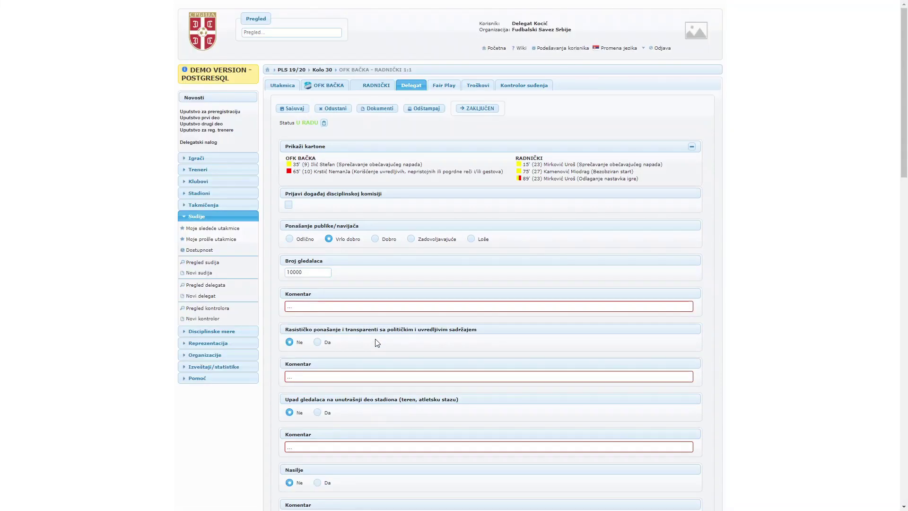
click(472, 110)
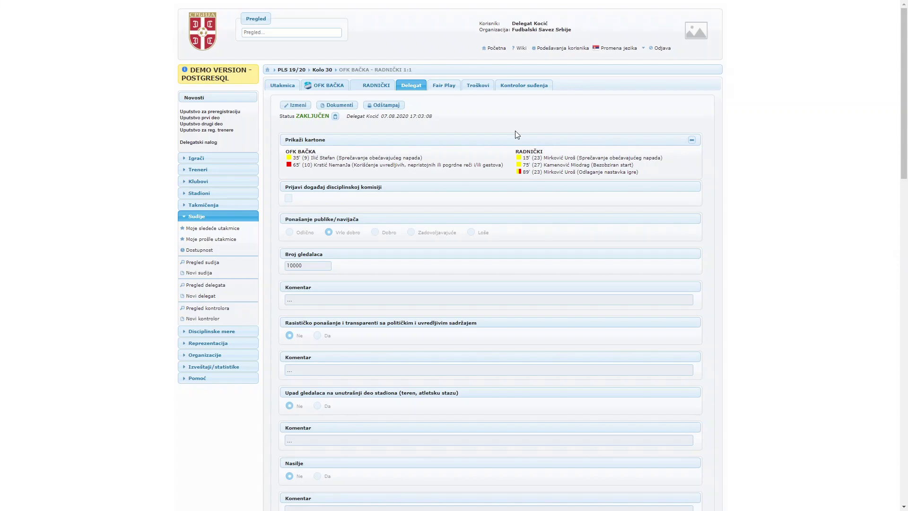
click(658, 51)
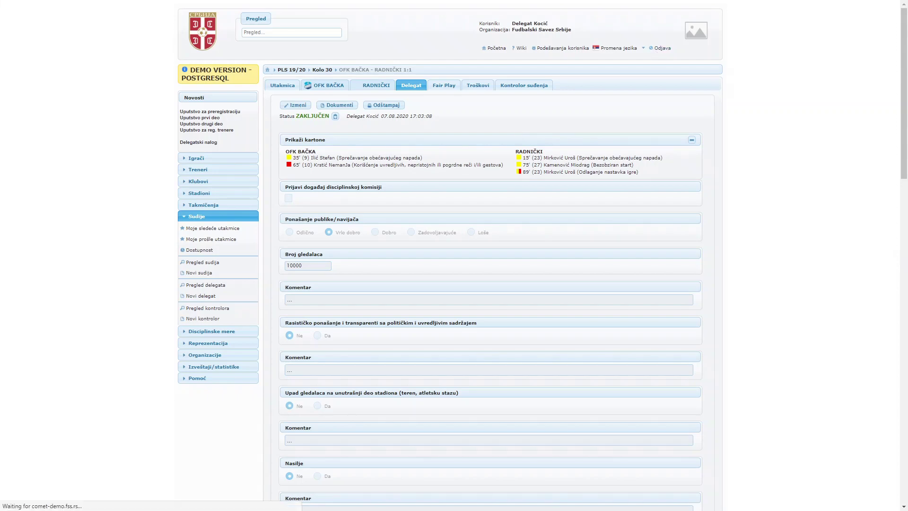